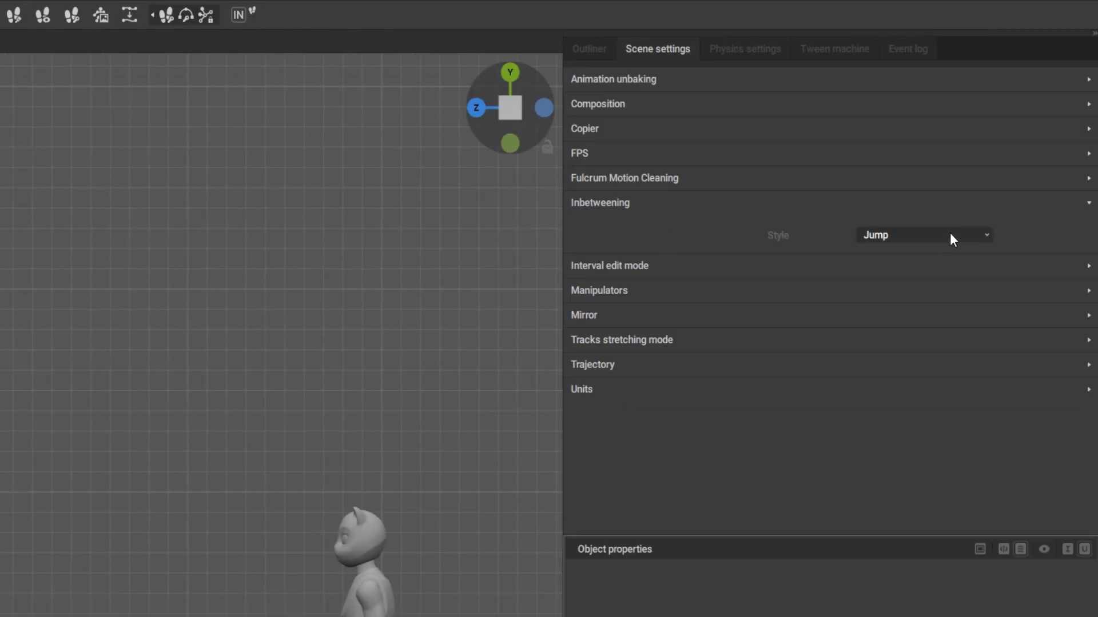
Look over the inbetweening style list and the inbetweening settings panel
click(951, 239)
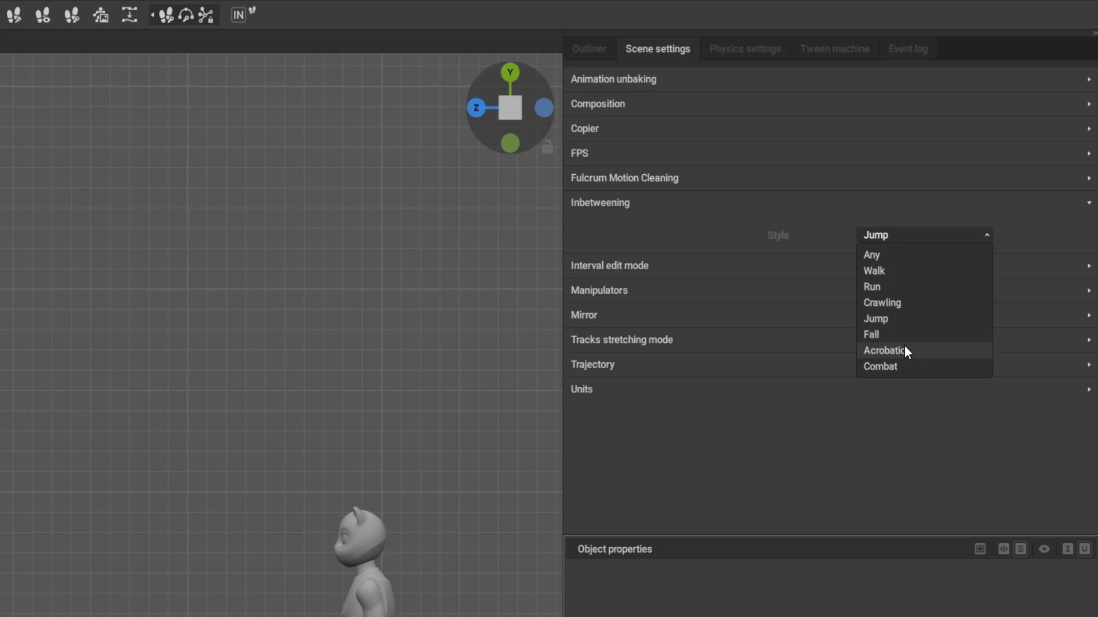
click(754, 201)
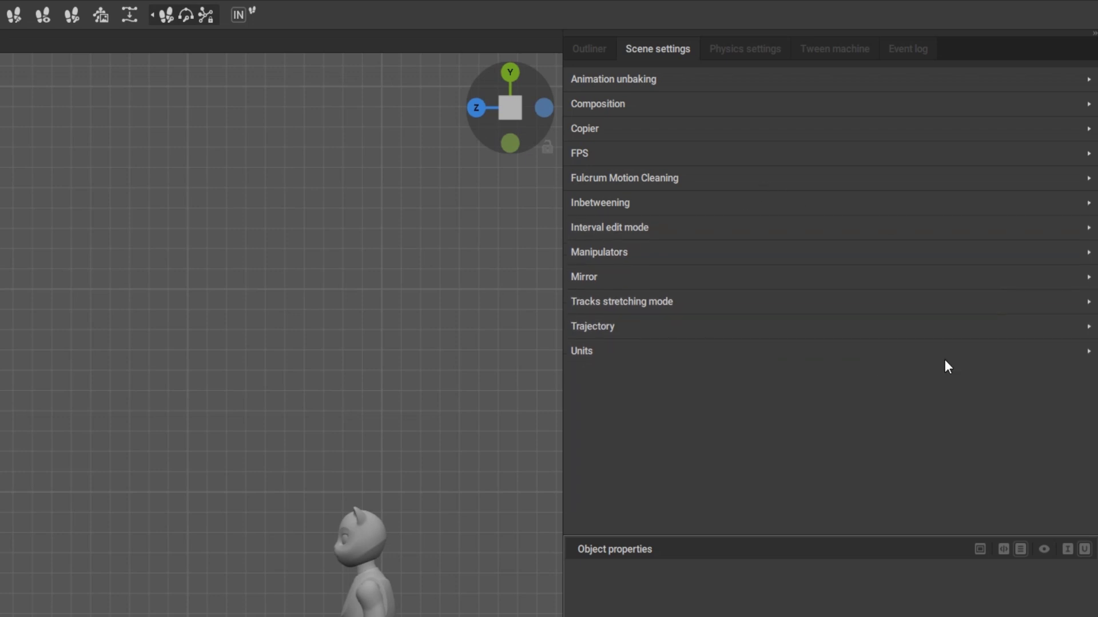
click(720, 205)
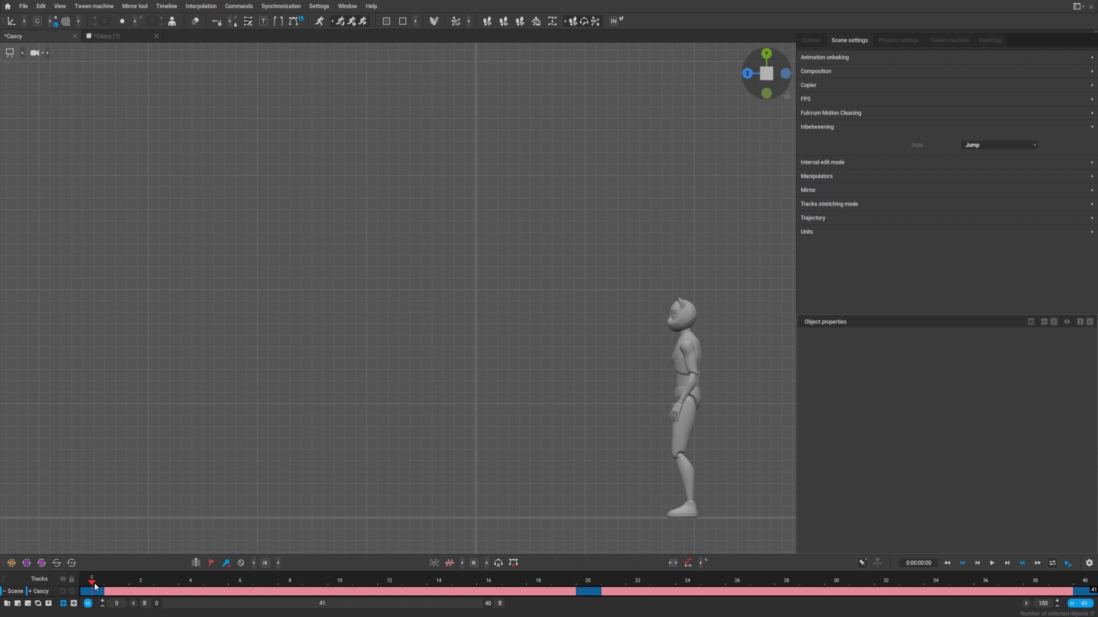
Play through the jump from frame 0, then select frames 10 to 23 on the Cascy track
click(1084, 582)
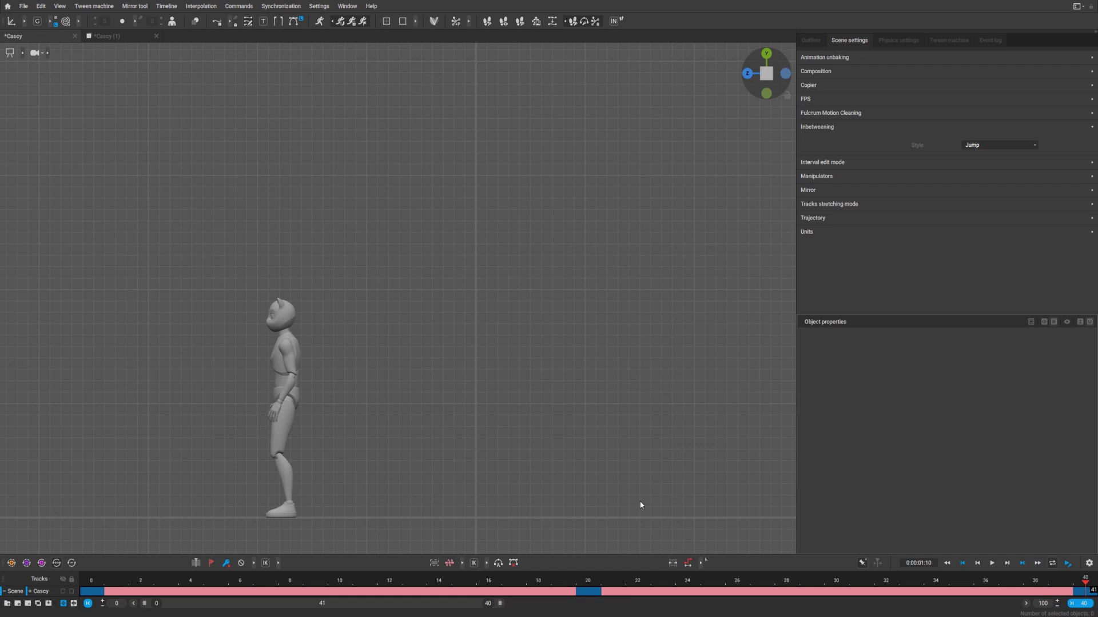
click(593, 584)
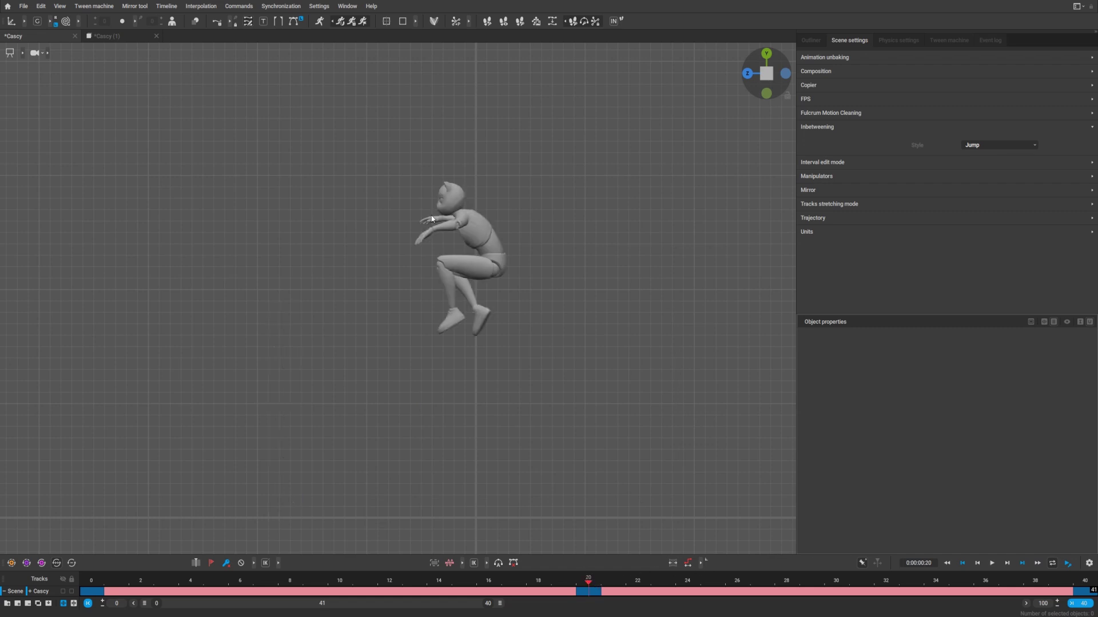
drag(589, 583, 71, 576)
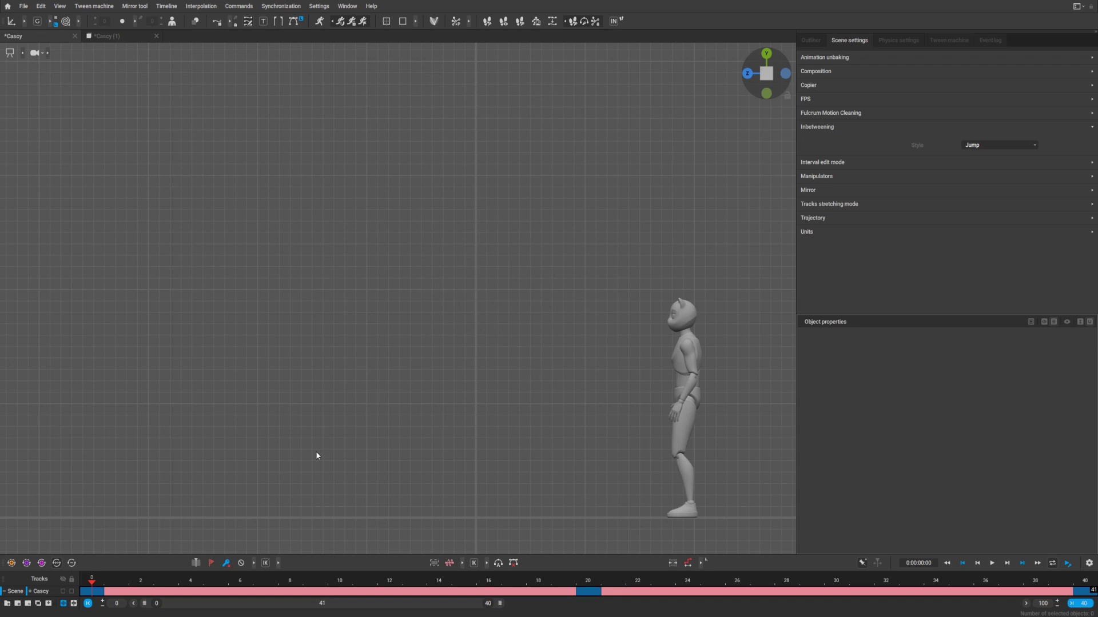
key(space)
key(space)
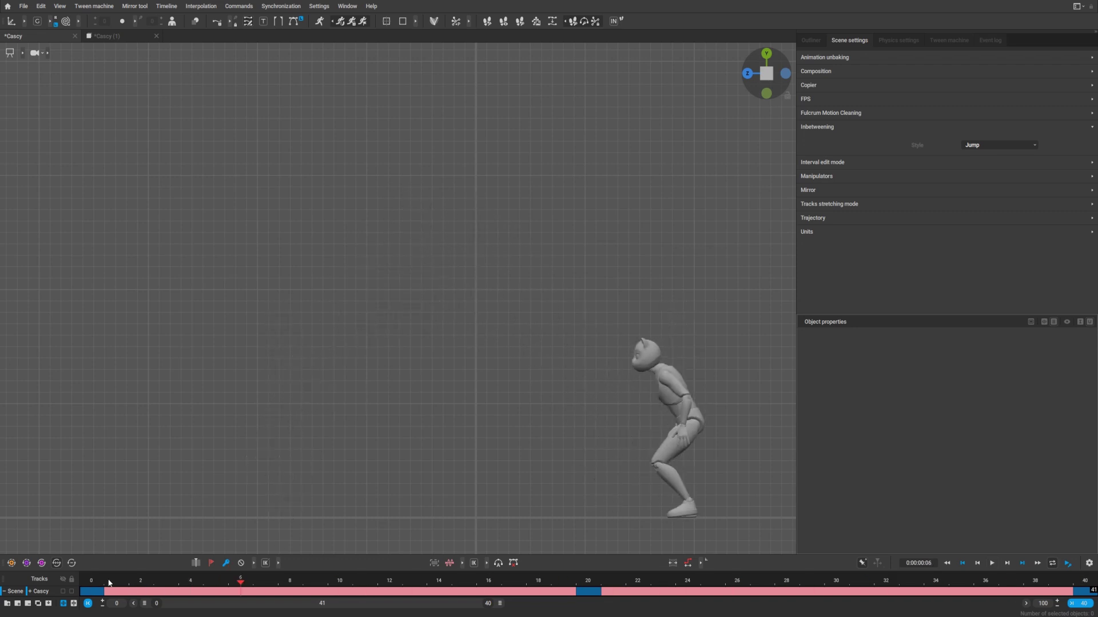
drag(357, 596, 676, 597)
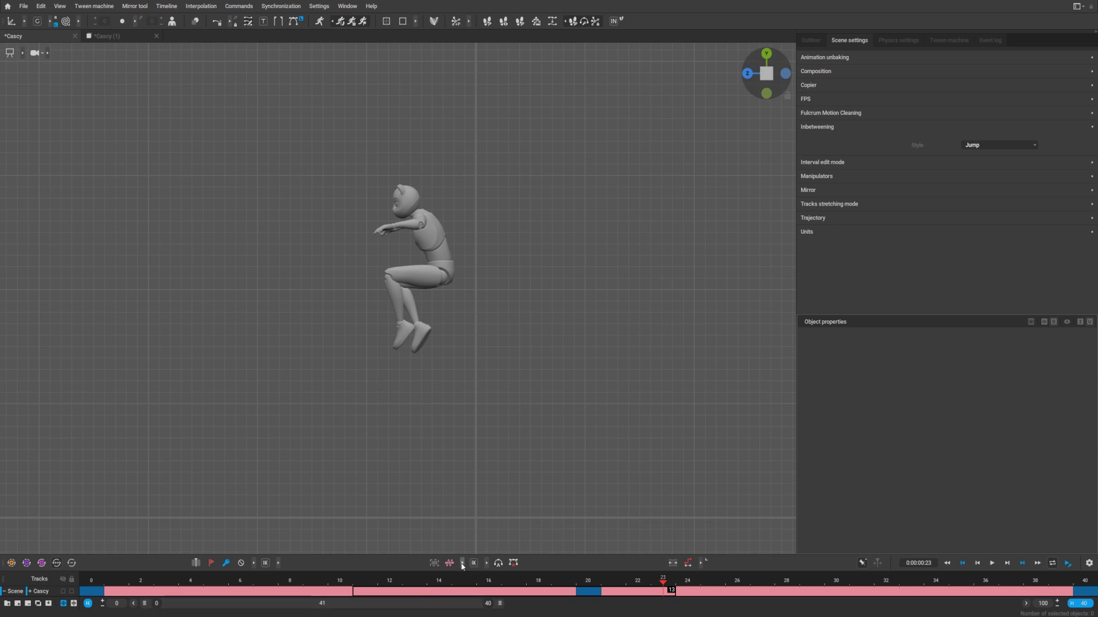
Change the selected interval's interpolation type and scrub through to frame 40
click(487, 563)
click(477, 563)
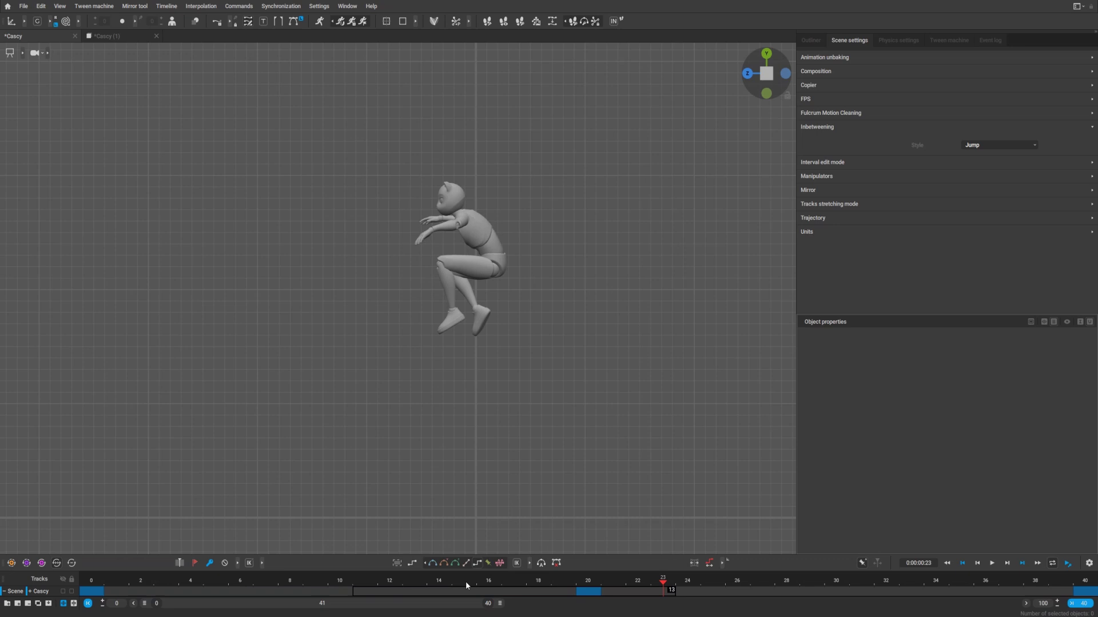
drag(99, 591, 1091, 592)
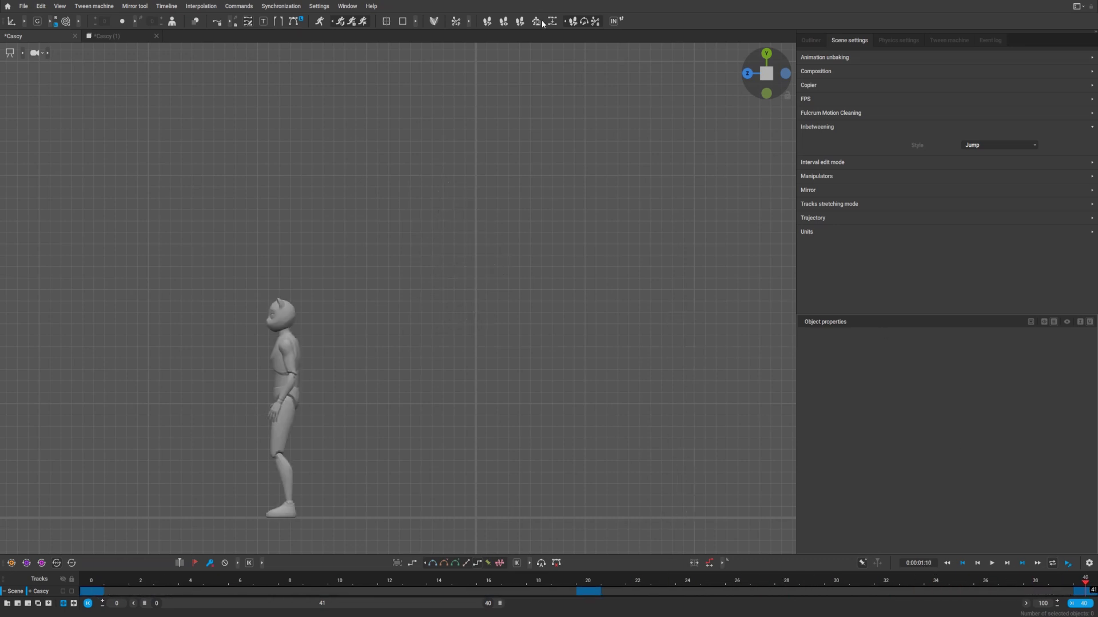
Generate AI inbetweens across frames 0–40 and play the jump back
click(616, 21)
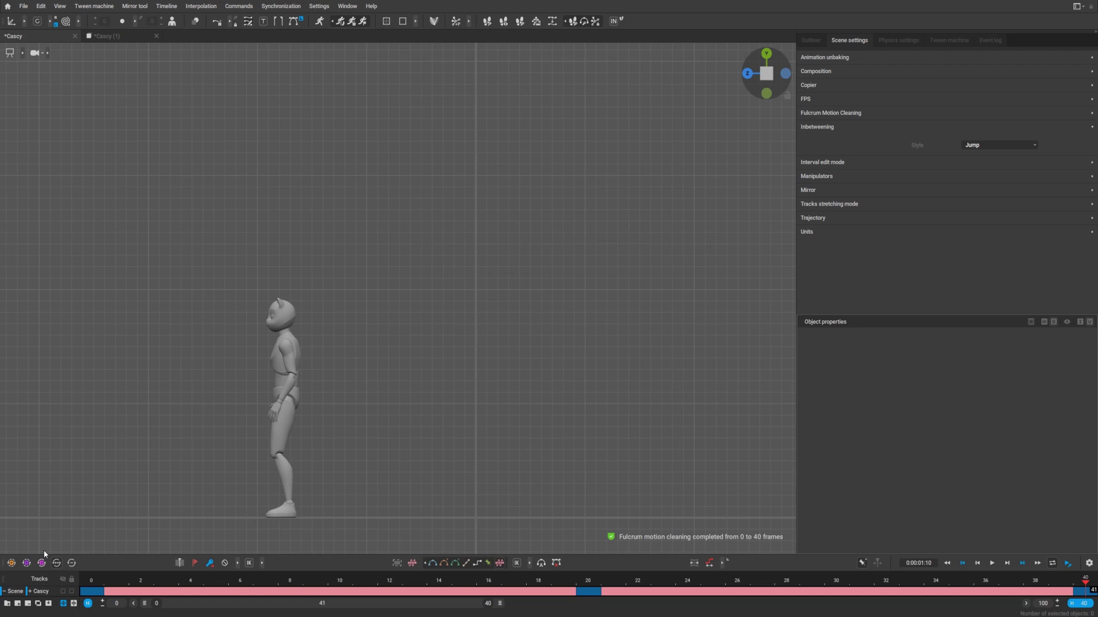
key(space)
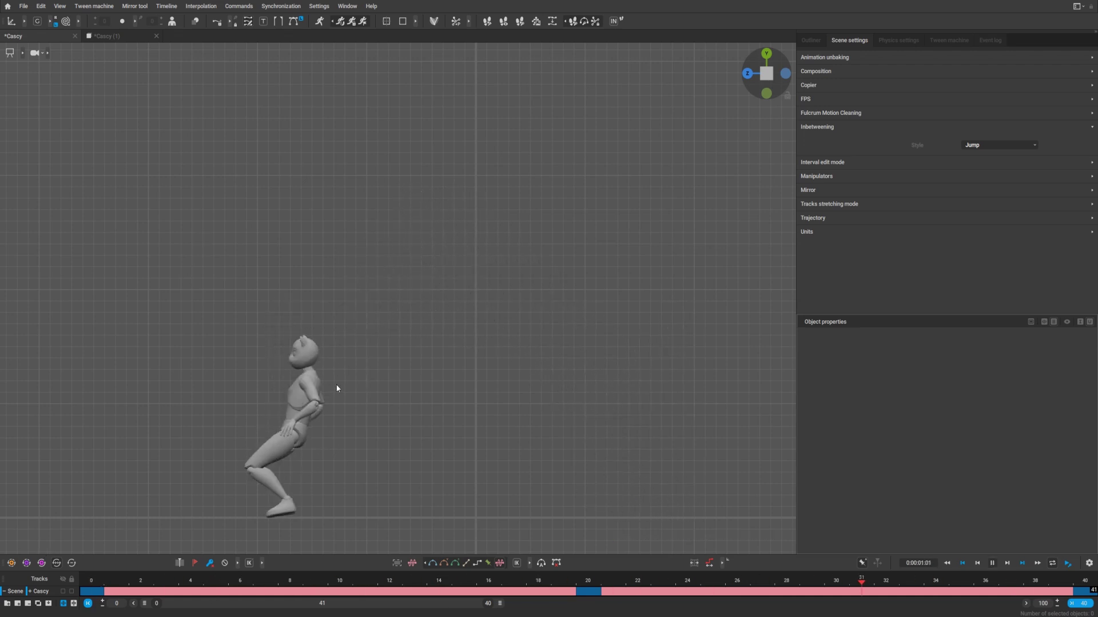
key(space)
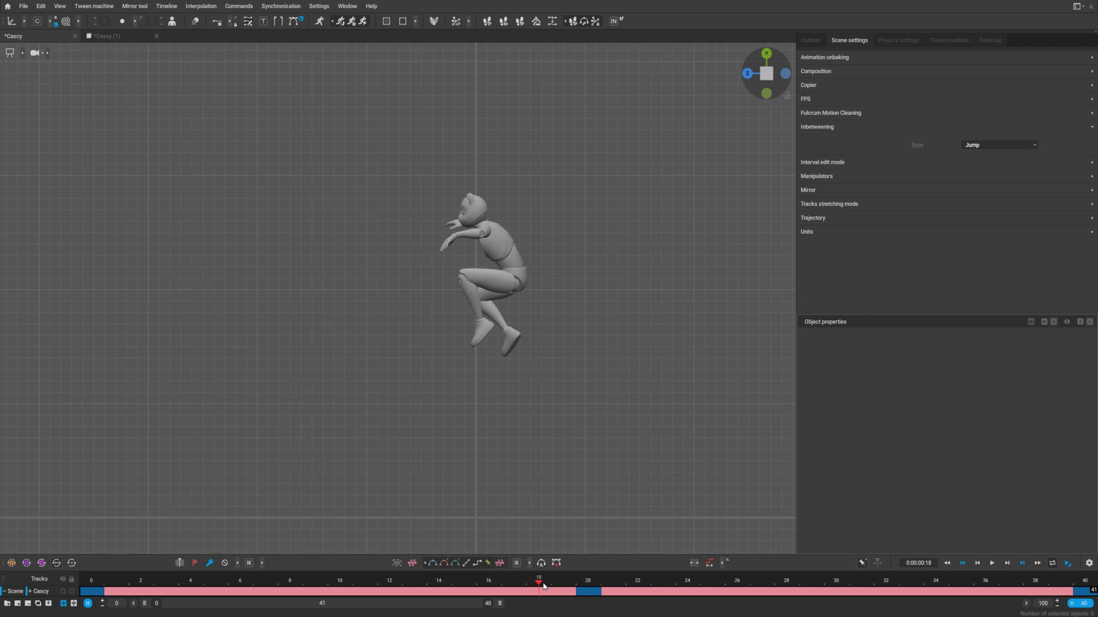
Enable AutoPhysics and play the jump from frame 0 to compare the green physics character
drag(543, 585, 584, 582)
click(320, 22)
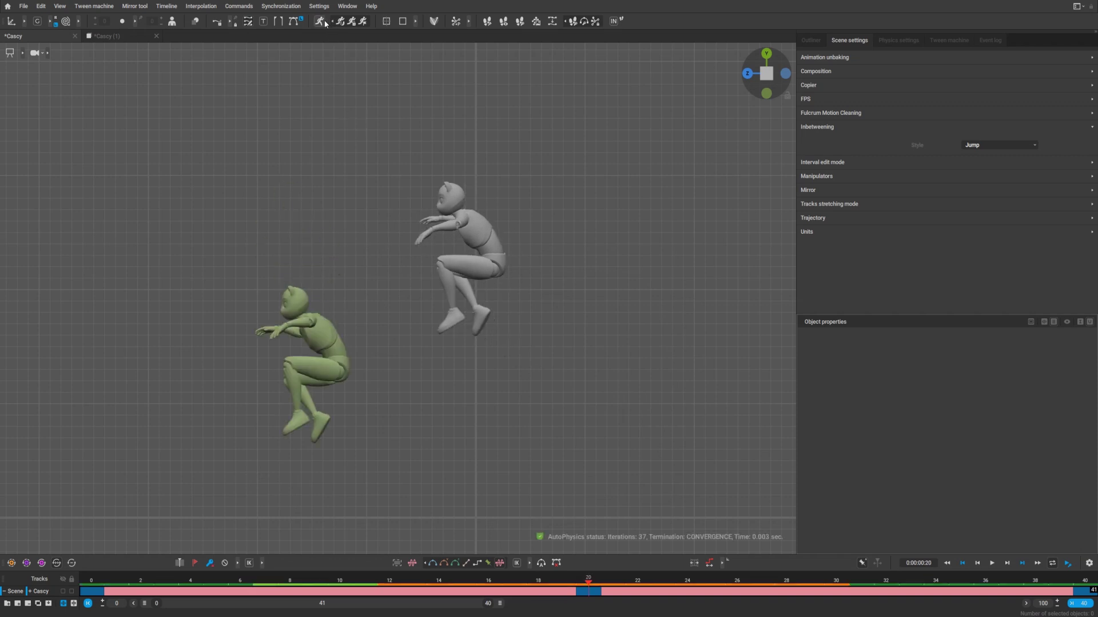
click(211, 581)
key(space)
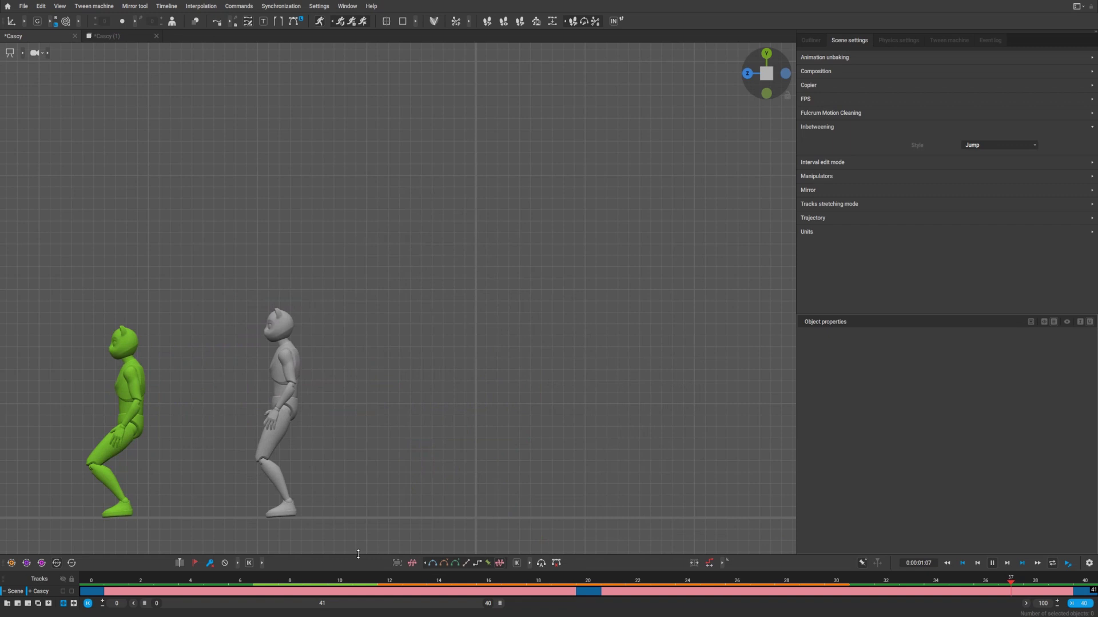
key(space)
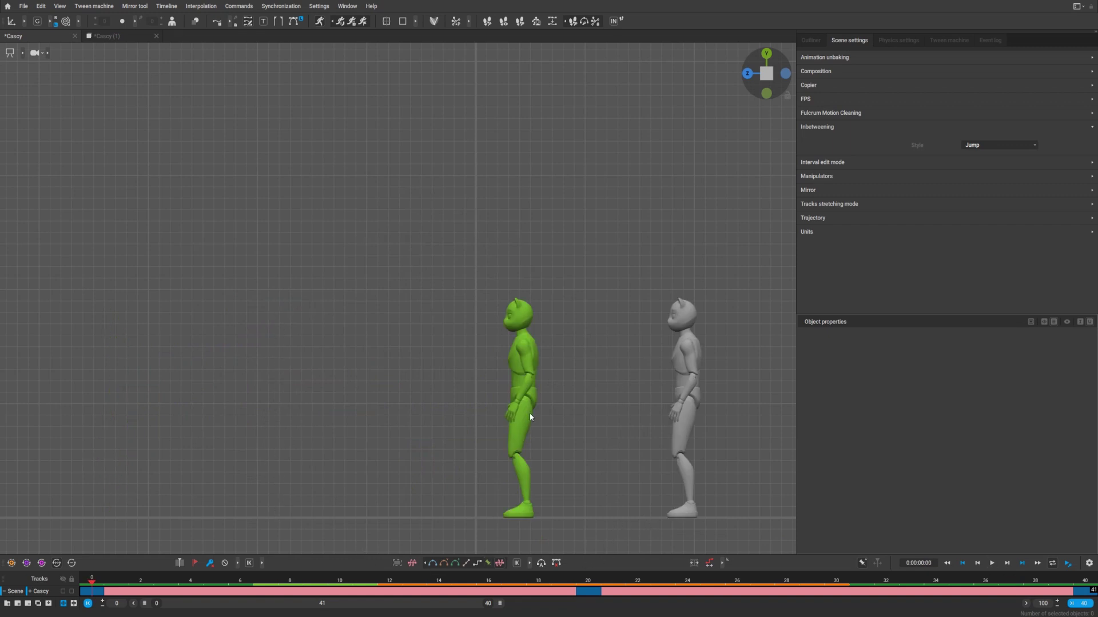
Turn AutoPhysics off and play the jump from frame 0
click(592, 595)
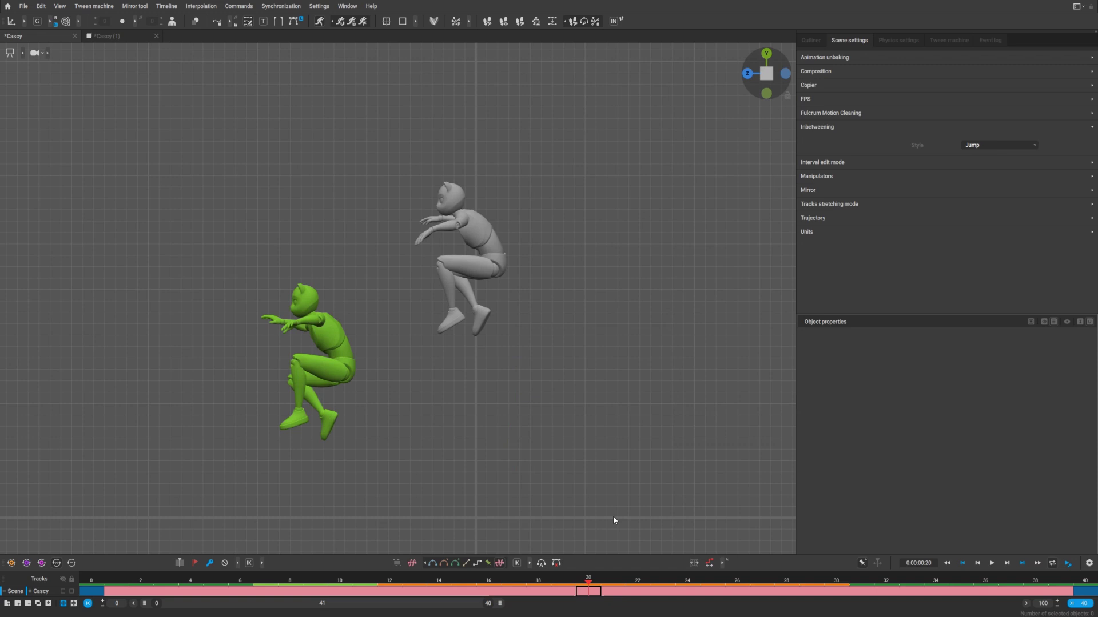
key(Home)
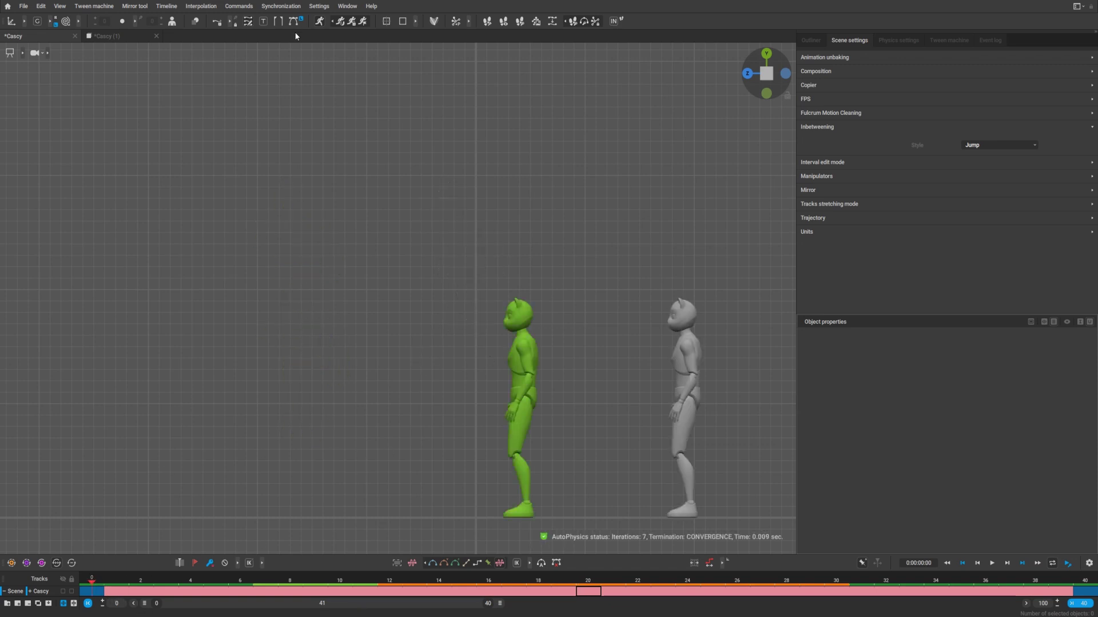
click(319, 21)
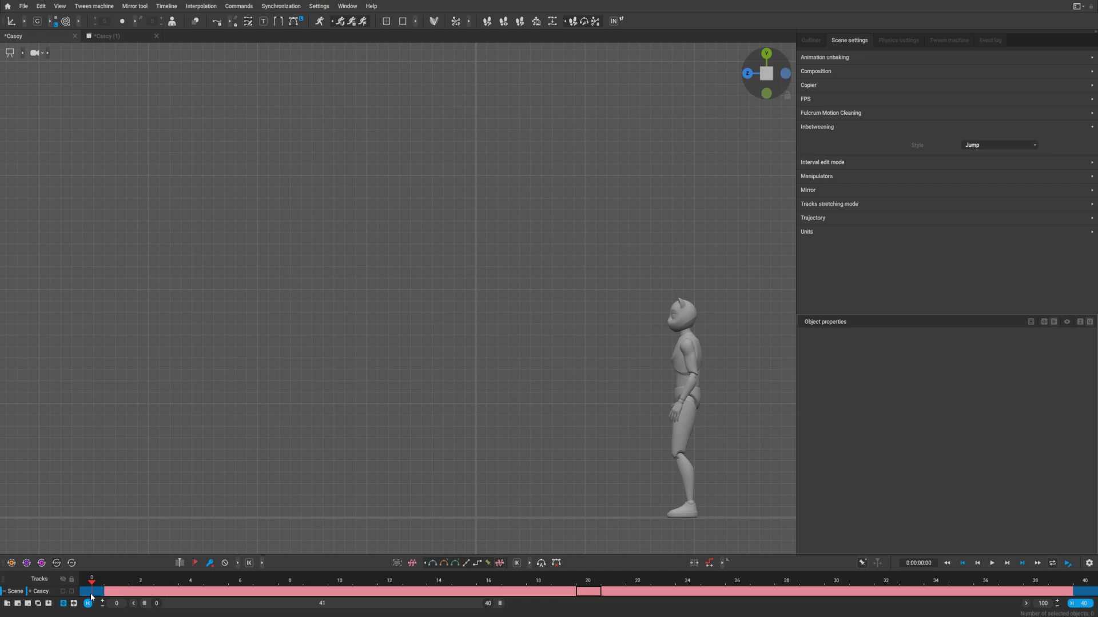
key(space)
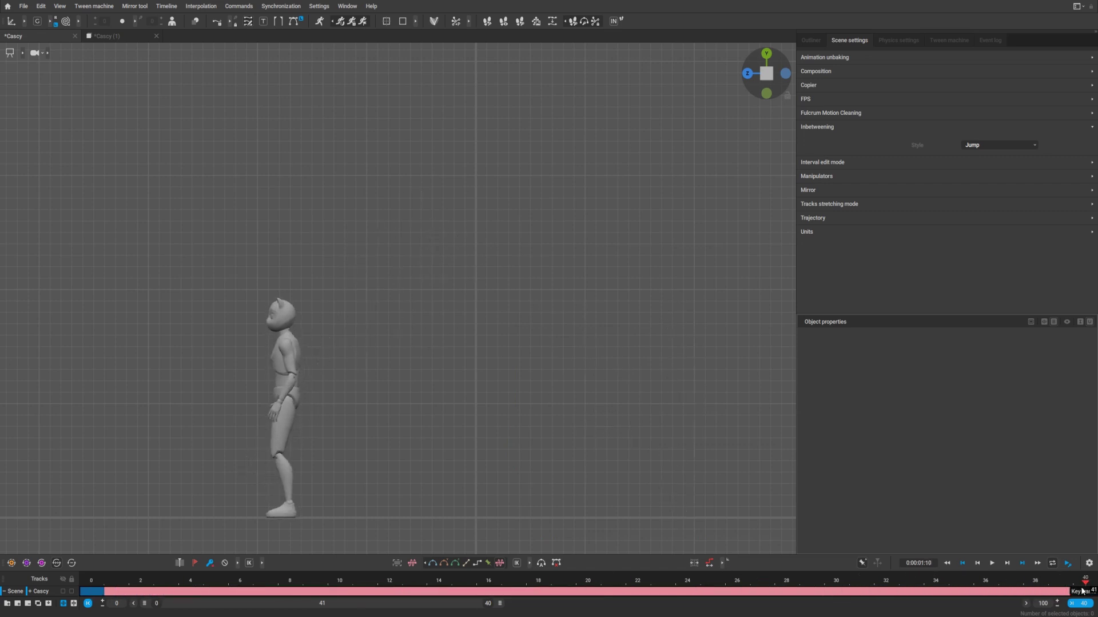
Regenerate the jump inbetweens with AI and replay from frame 0
click(114, 582)
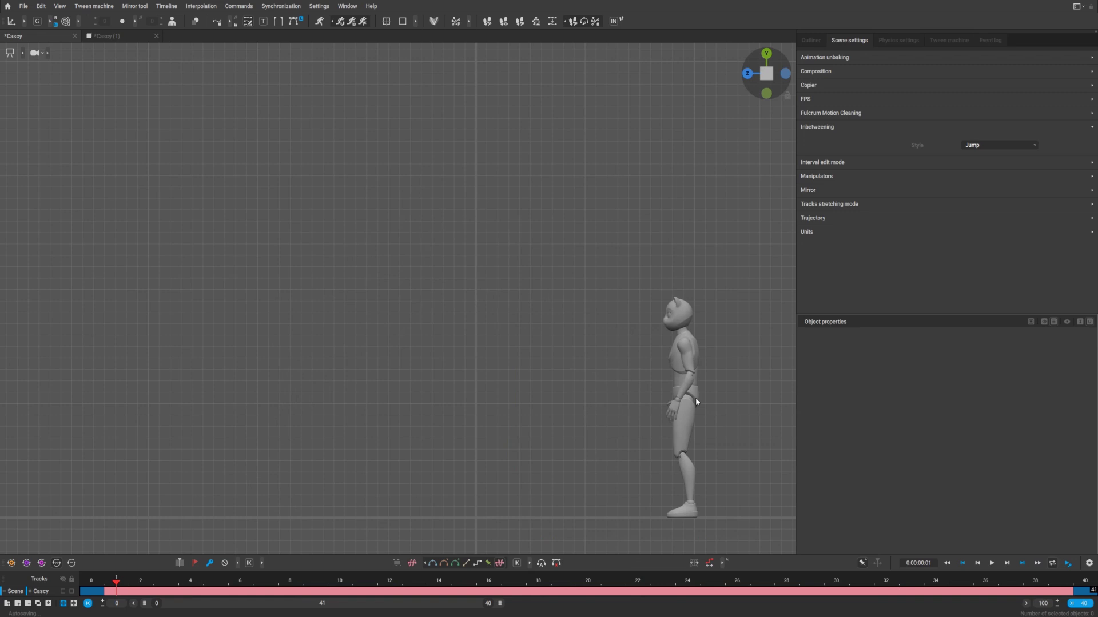
click(615, 22)
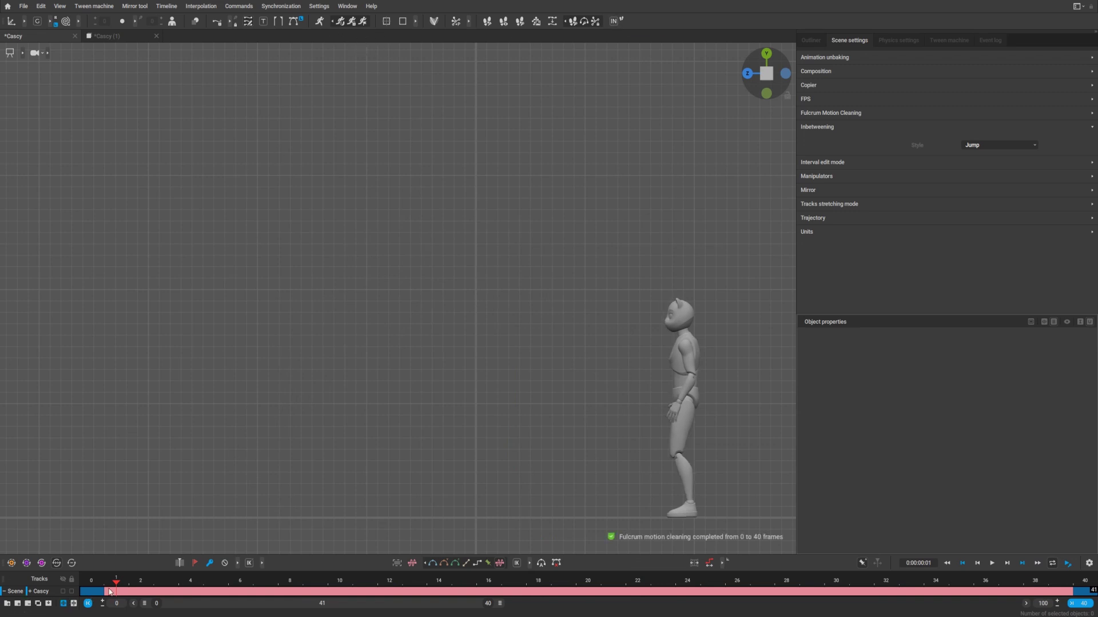
drag(110, 592, 76, 582)
key(space)
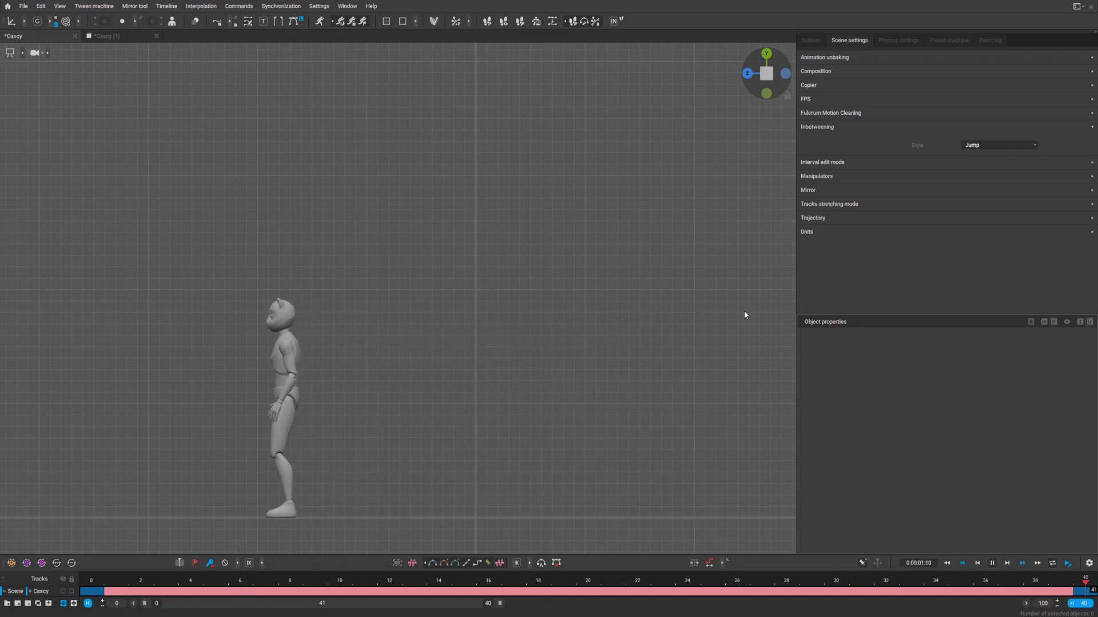
Switch the inbetweening style to Run, generate AI inbetweens, and play the run
key(space)
click(1005, 145)
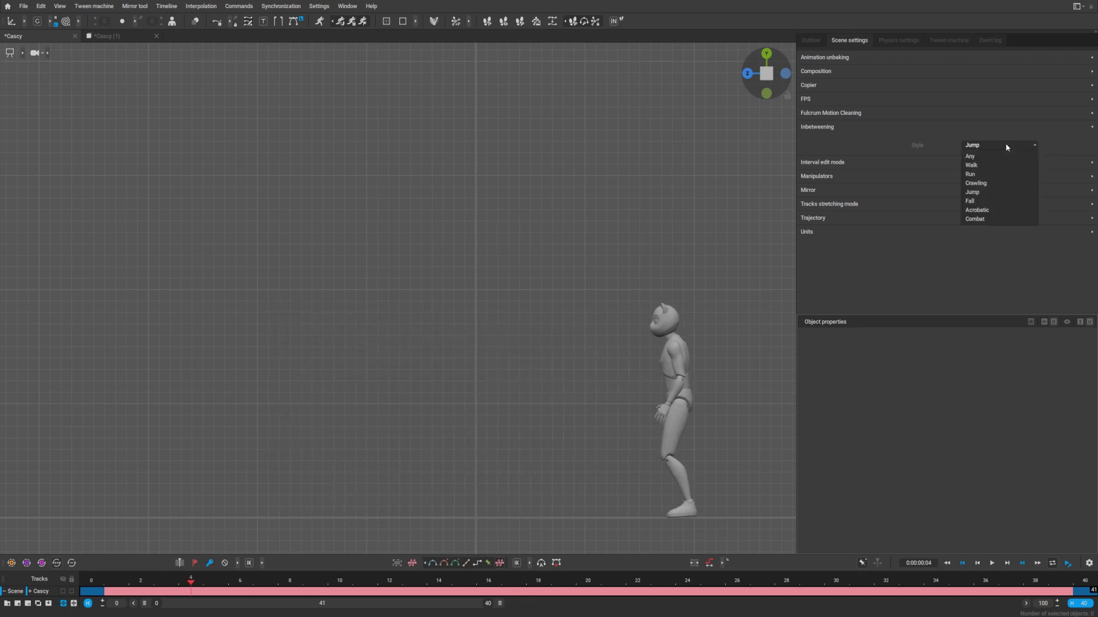
click(982, 176)
click(84, 583)
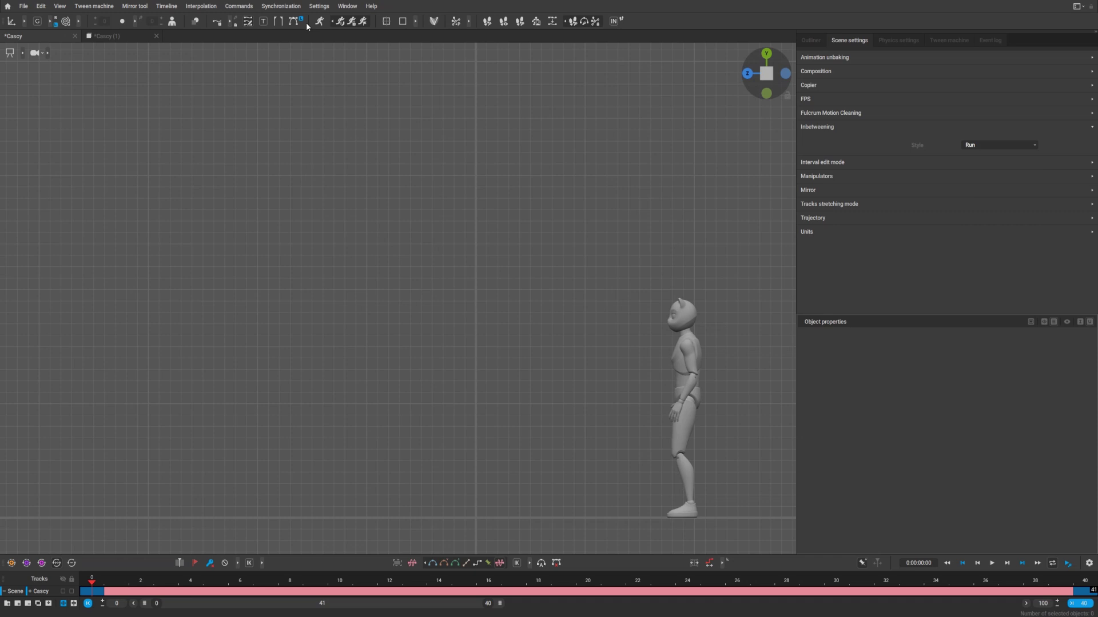
click(616, 23)
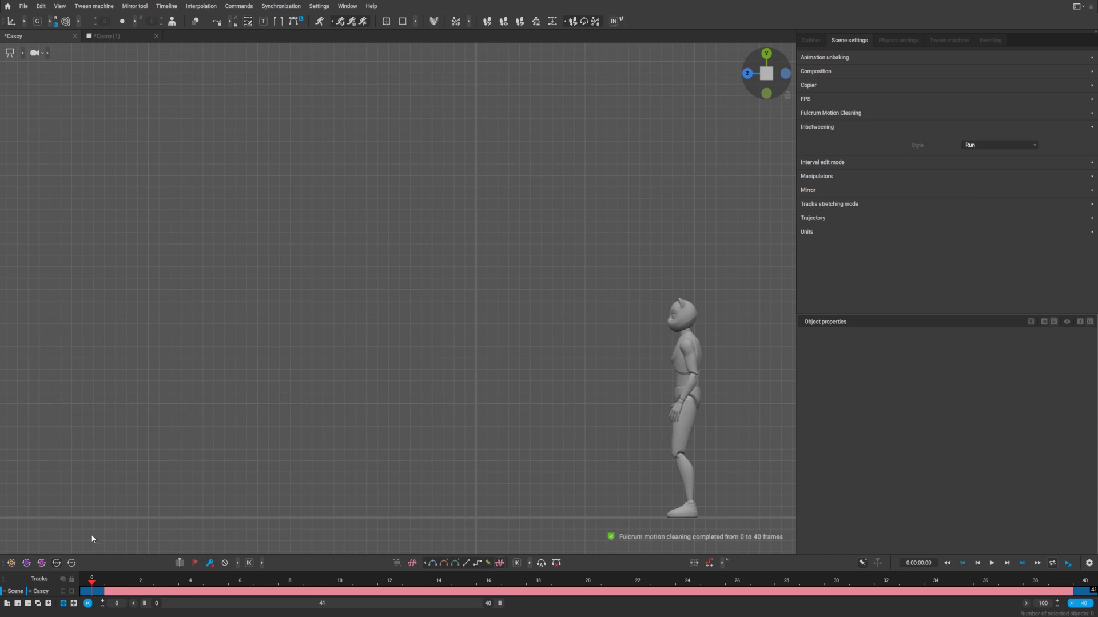
key(space)
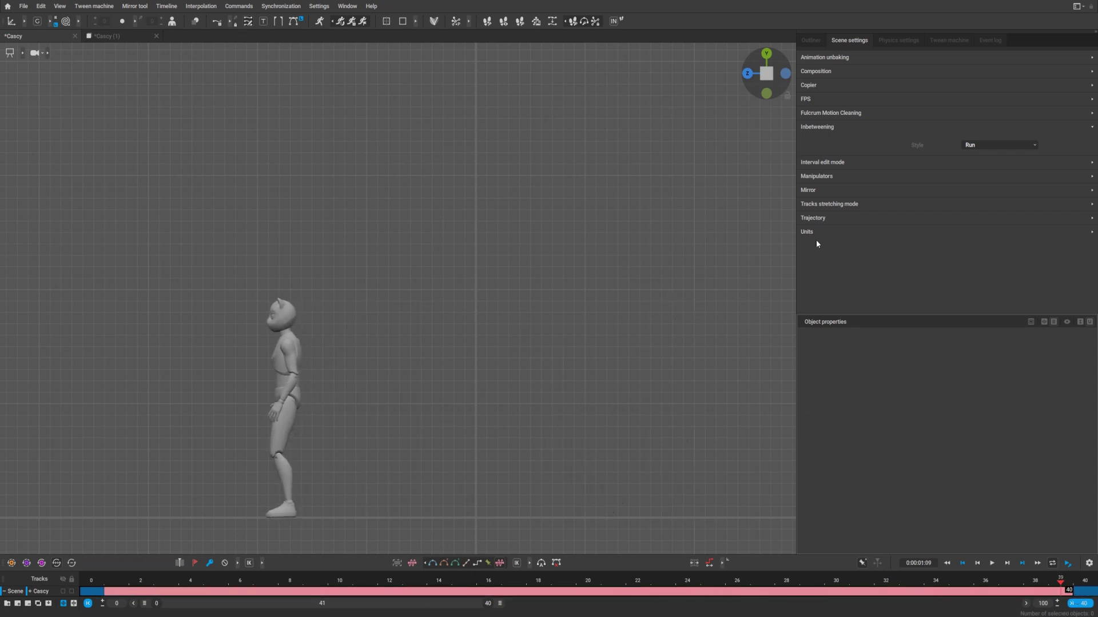
Regenerate the run with Fulcrum motion cleaning over frames 0–40 and preview it
click(616, 23)
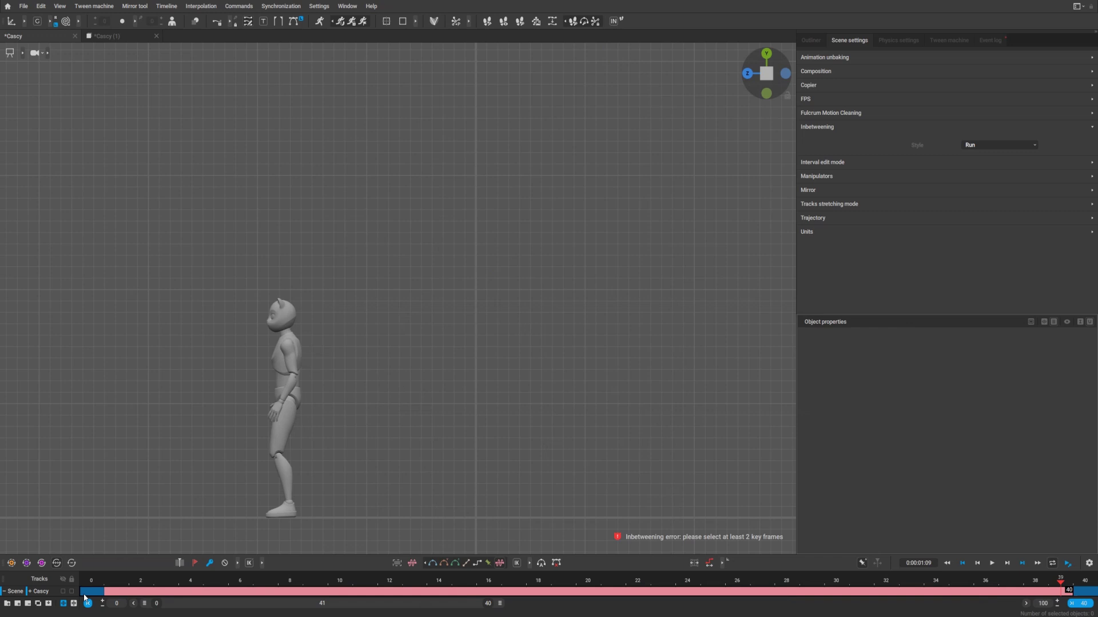
drag(86, 592, 1085, 592)
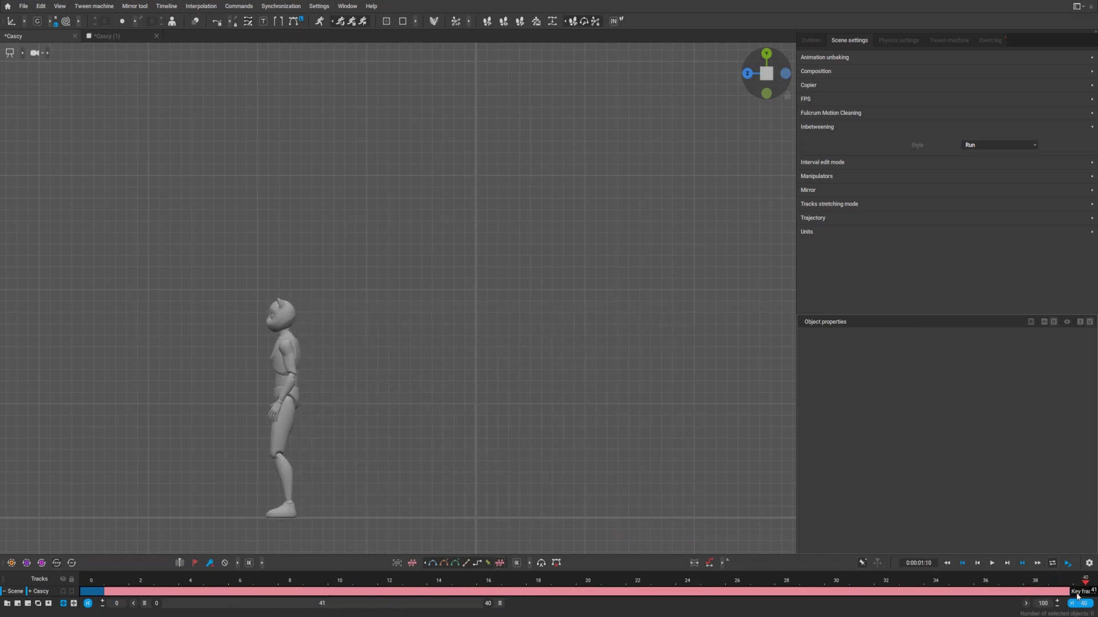
click(612, 22)
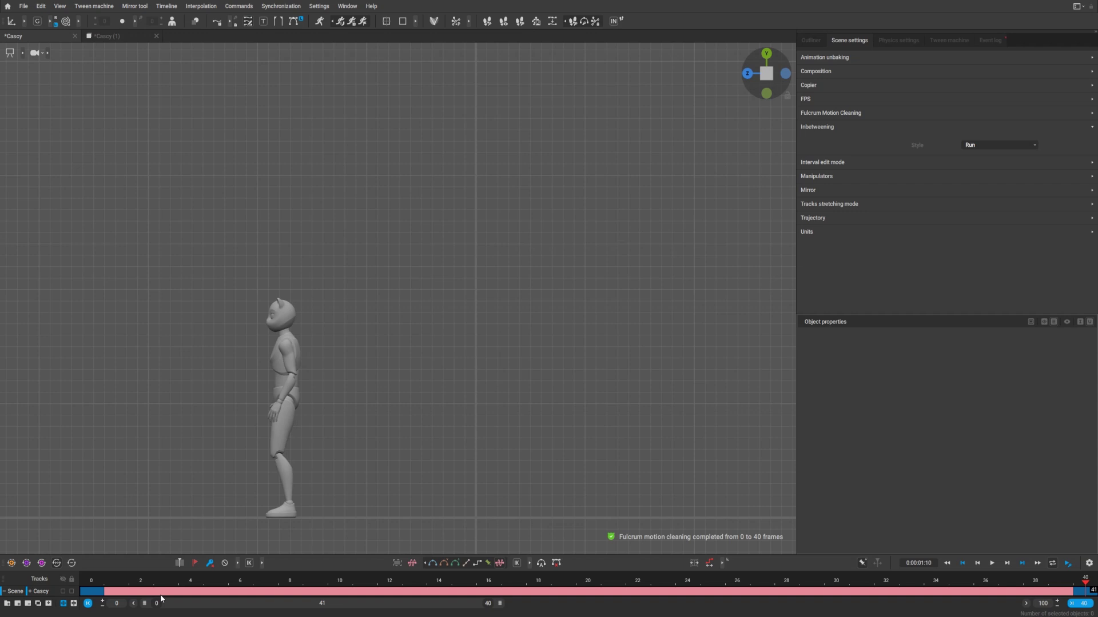
key(space)
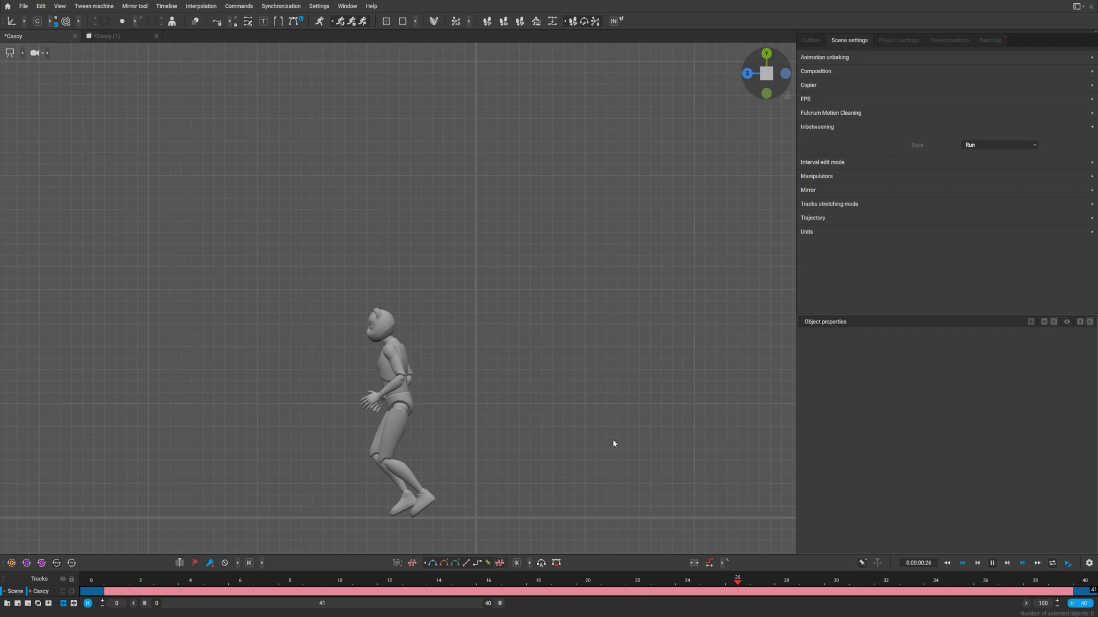
key(space)
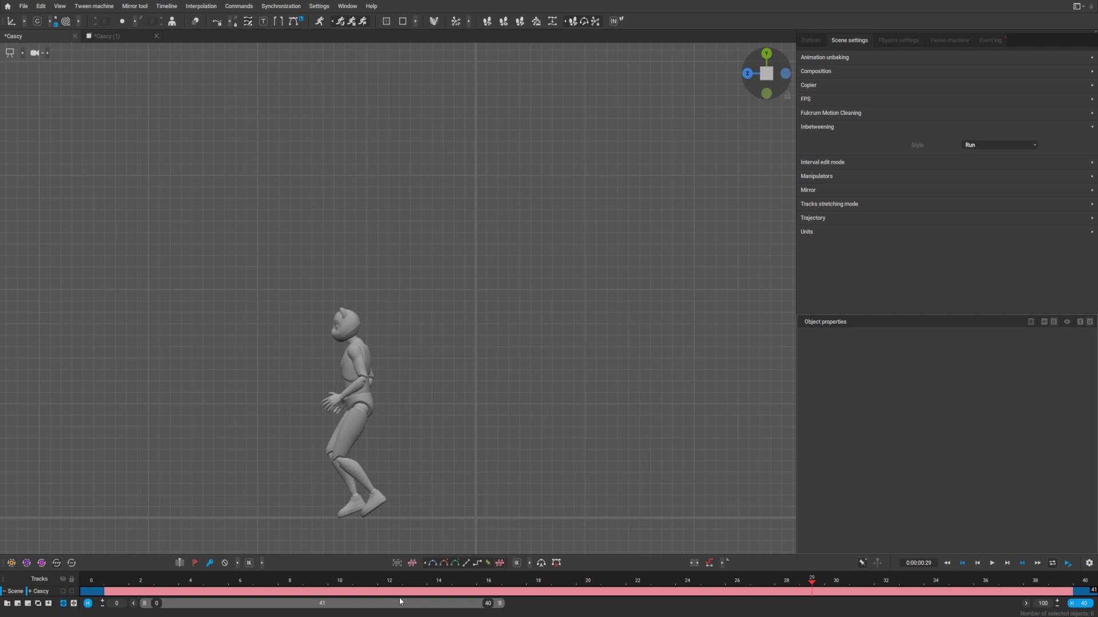
Switch to the Cascy (1) scene and review its jump animation from frame 0
click(115, 37)
drag(275, 583, 688, 583)
drag(772, 616, 98, 607)
key(space)
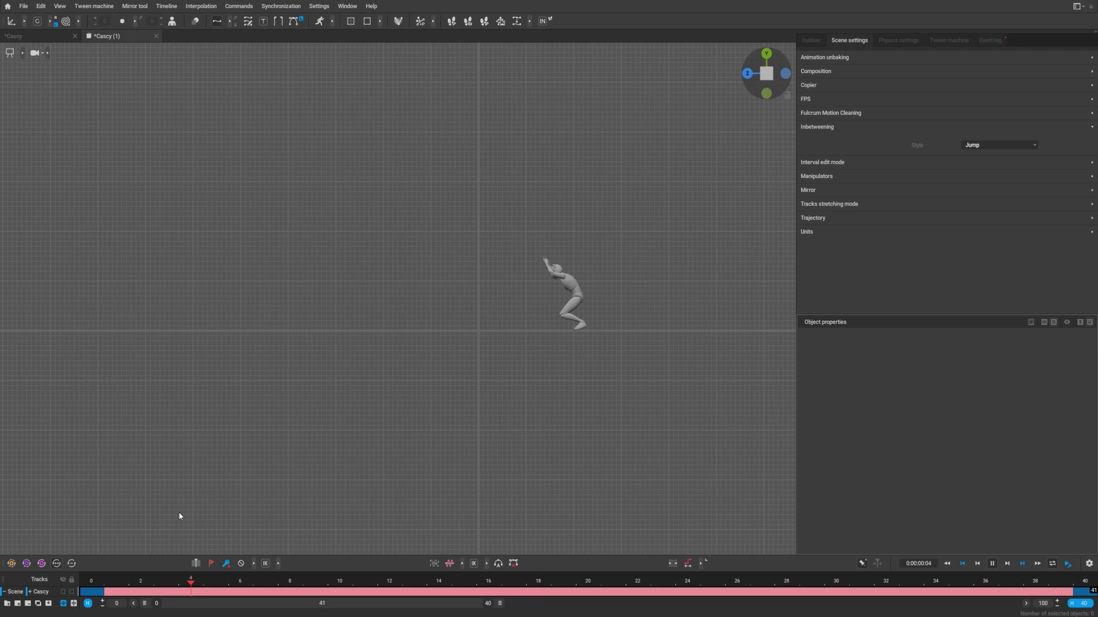
click(102, 583)
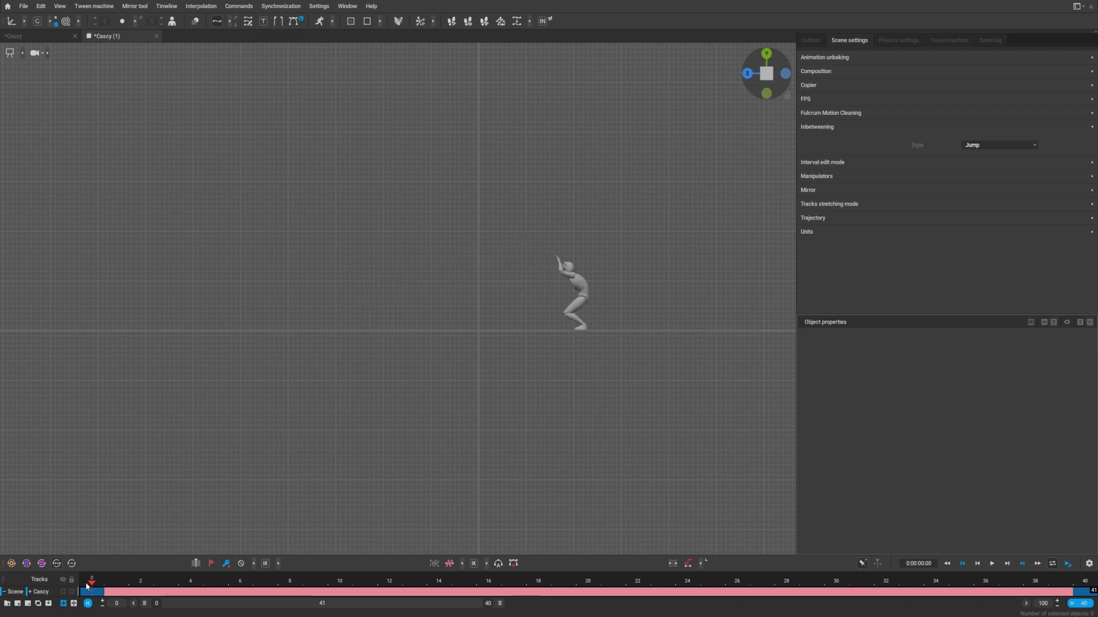
key(space)
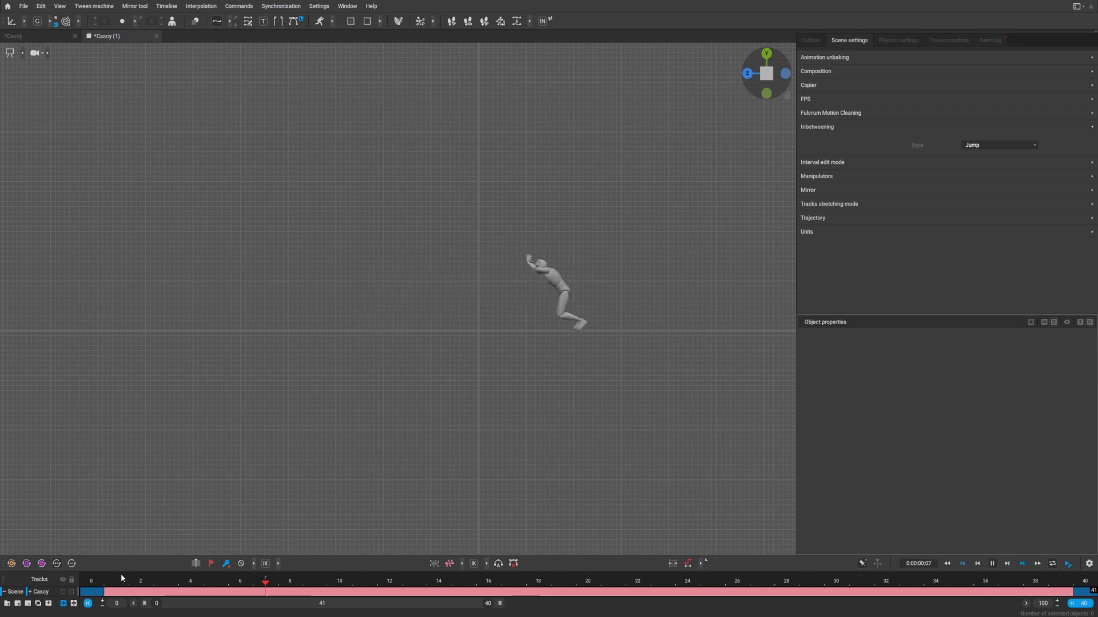
key(space)
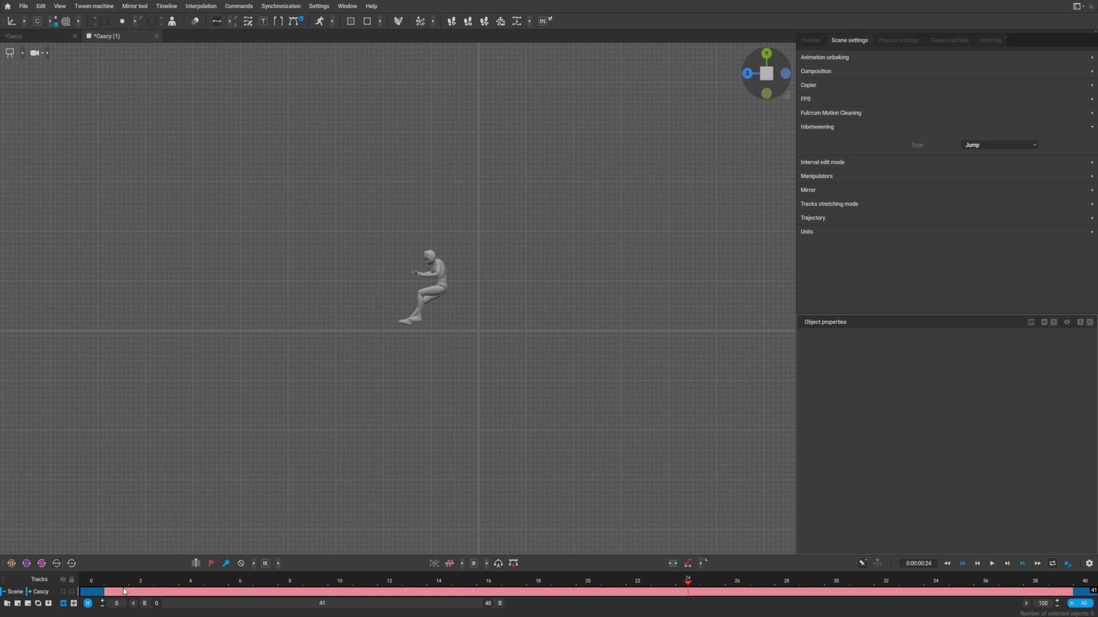
drag(91, 581, 416, 575)
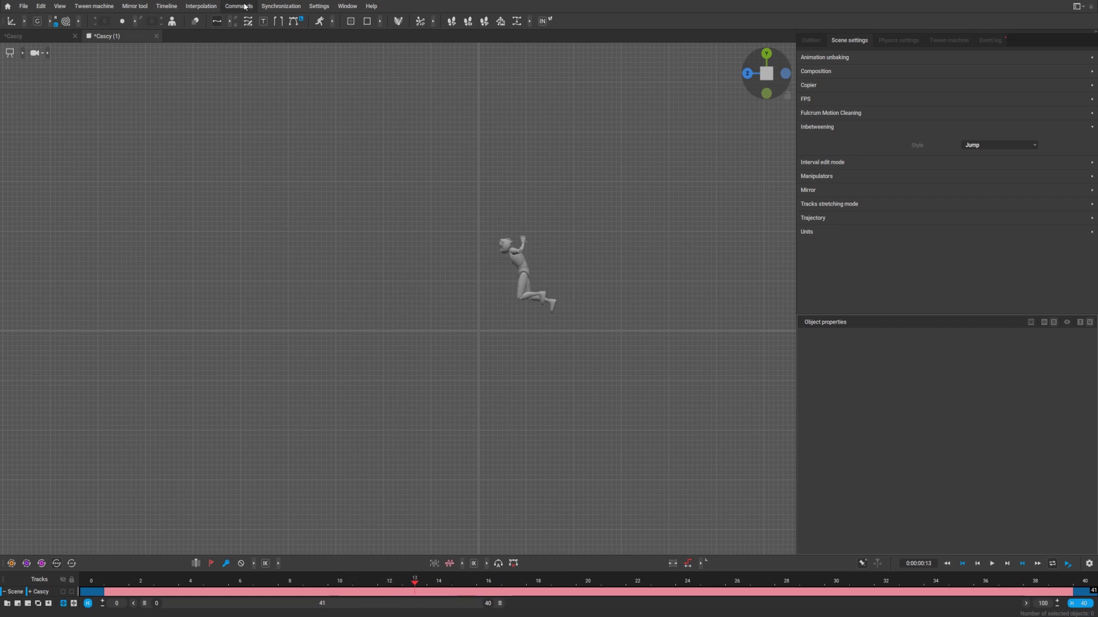
click(98, 592)
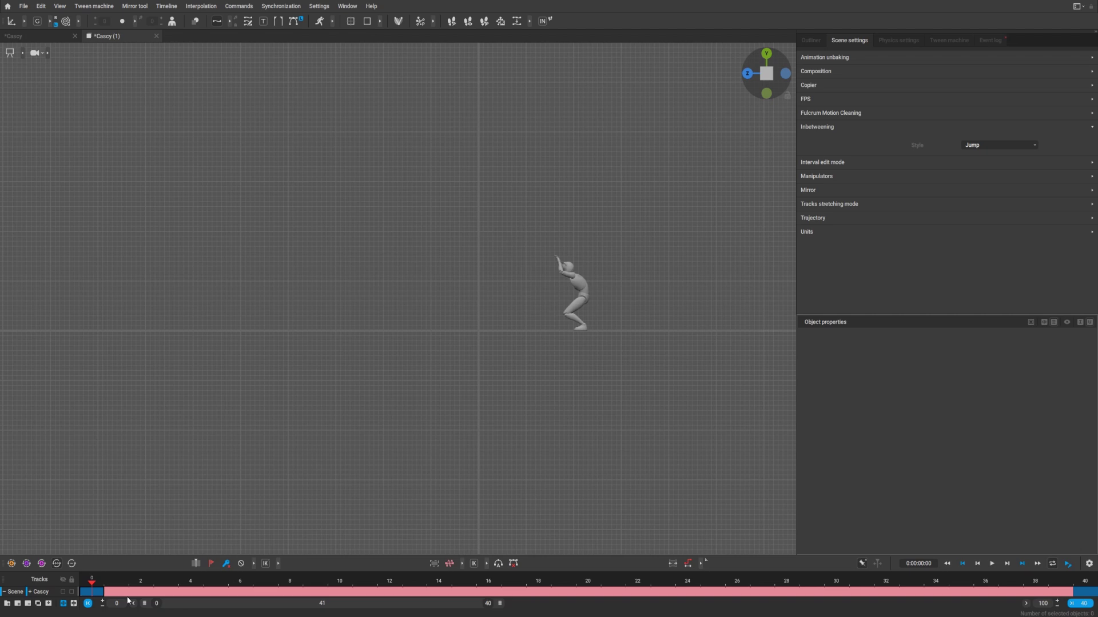
Set the keys to step interpolation and add a keyframe at frame 40
click(461, 564)
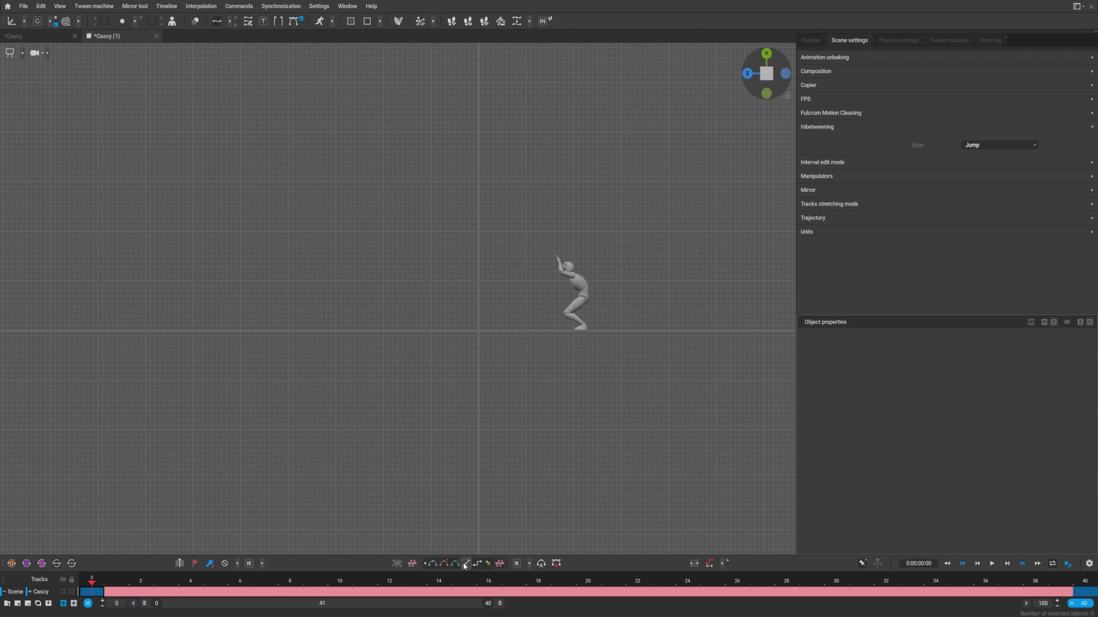
click(477, 564)
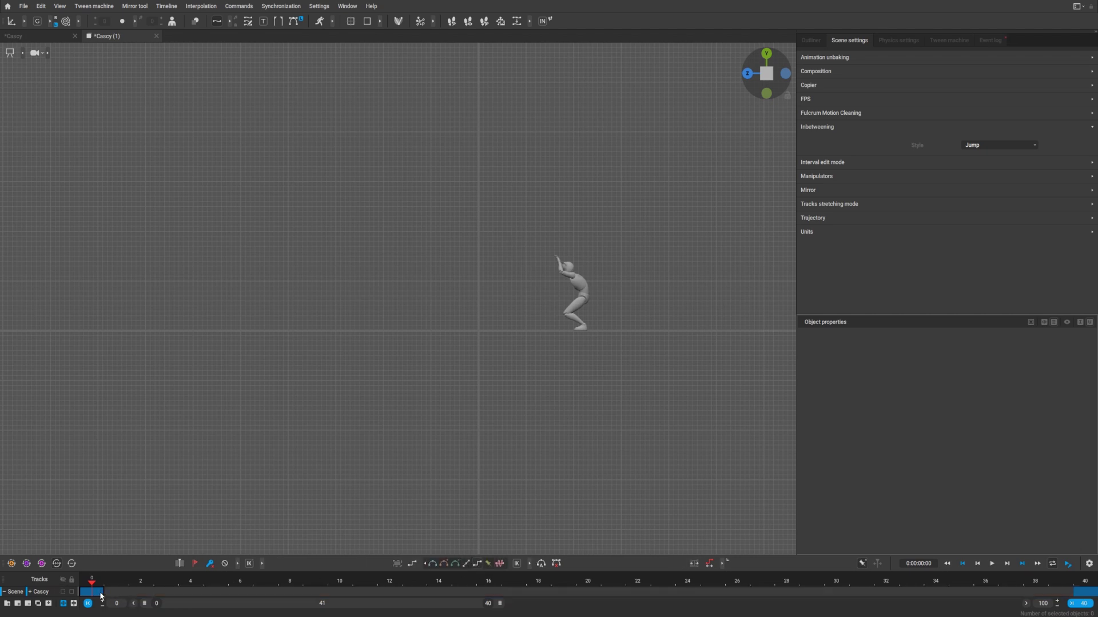
drag(101, 597, 1082, 599)
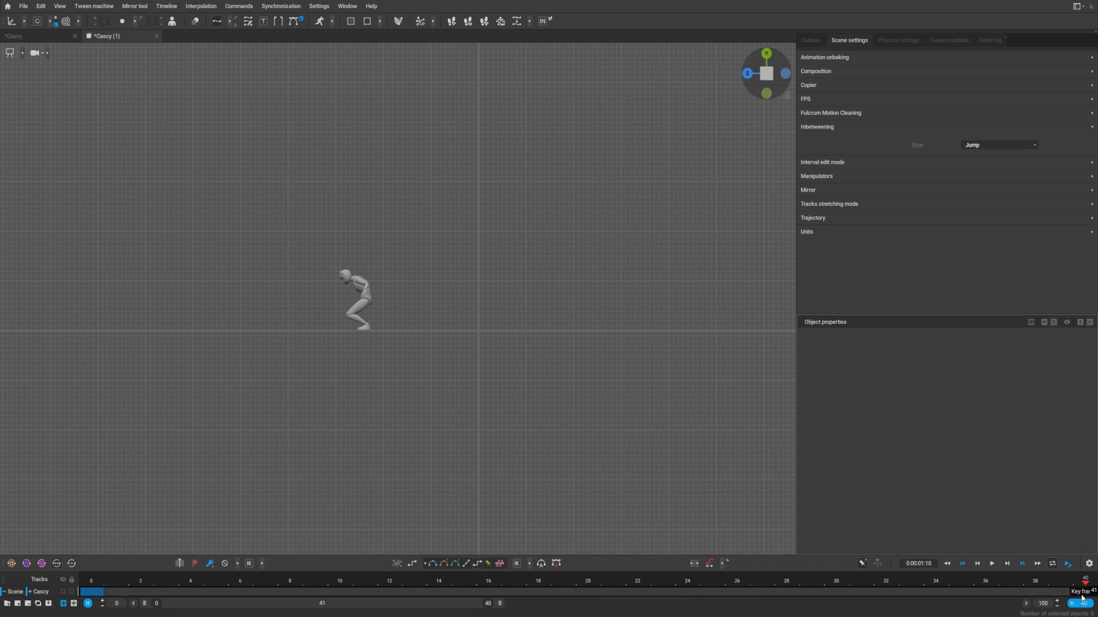
click(1082, 599)
Run Fulcrum motion cleaning over frames 0–40 and play the regenerated jump
click(543, 21)
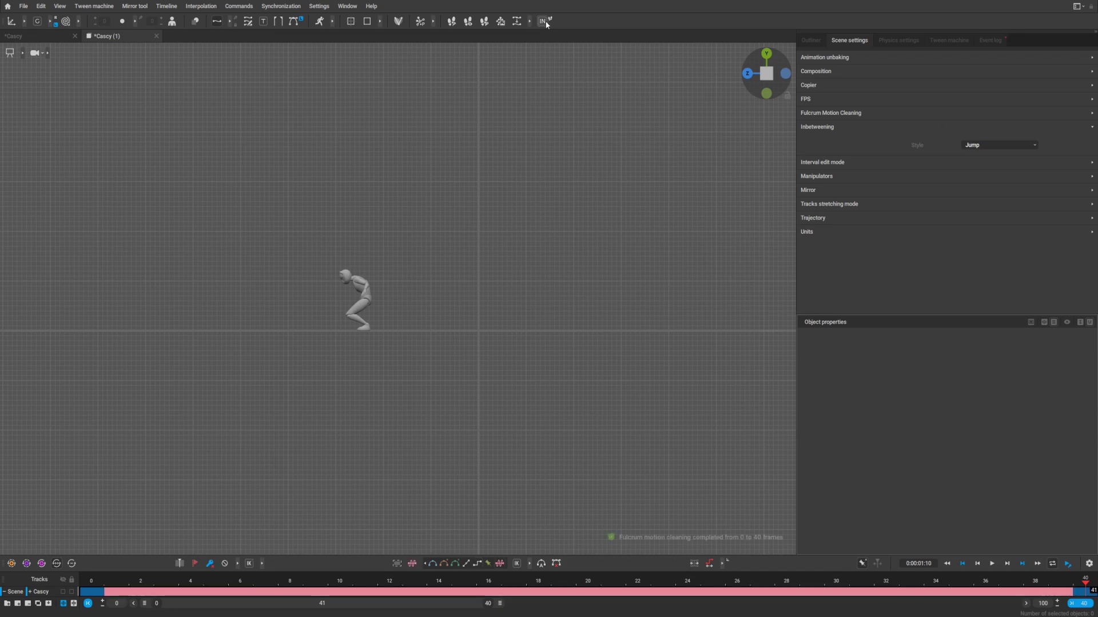
key(space)
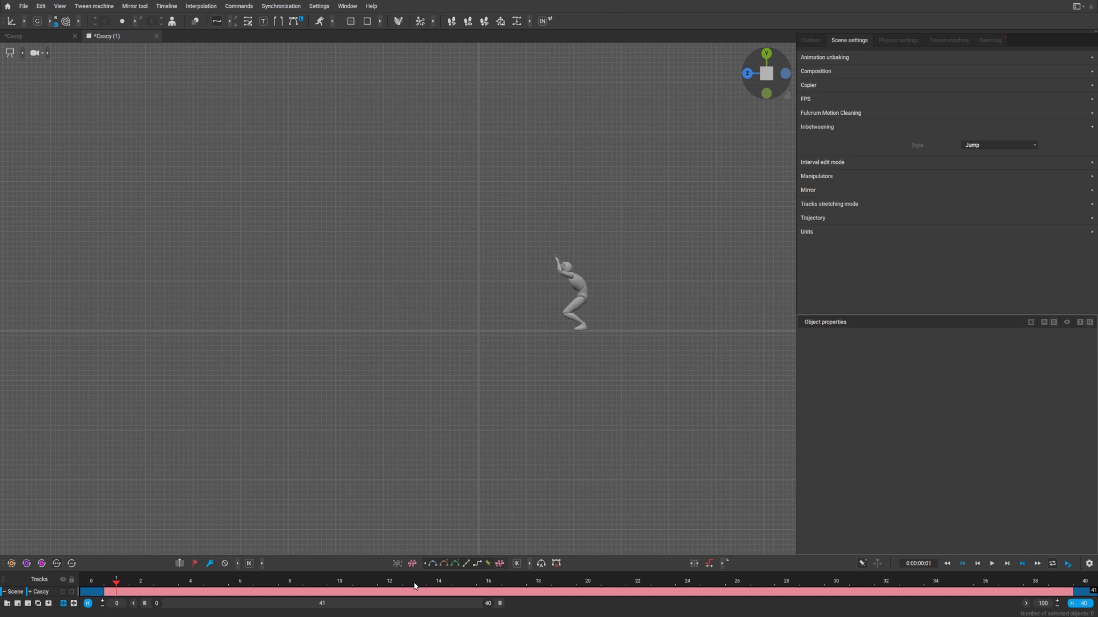
key(space)
drag(451, 581, 495, 586)
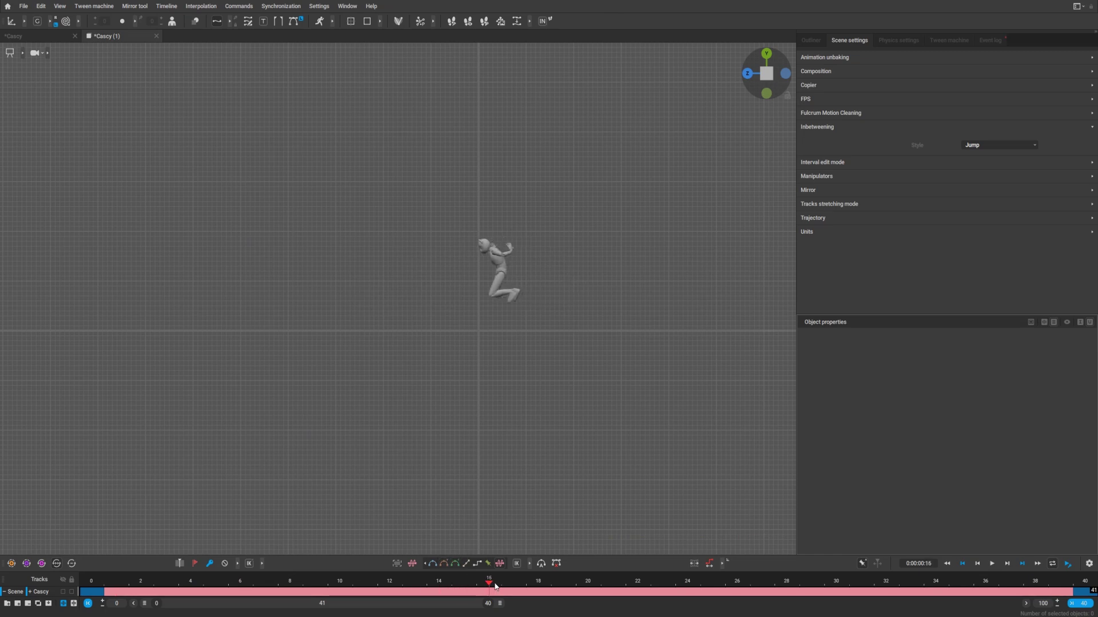
Enable AutoPhysics and preview the Cascy (1) jump with the physics copy
click(317, 22)
key(space)
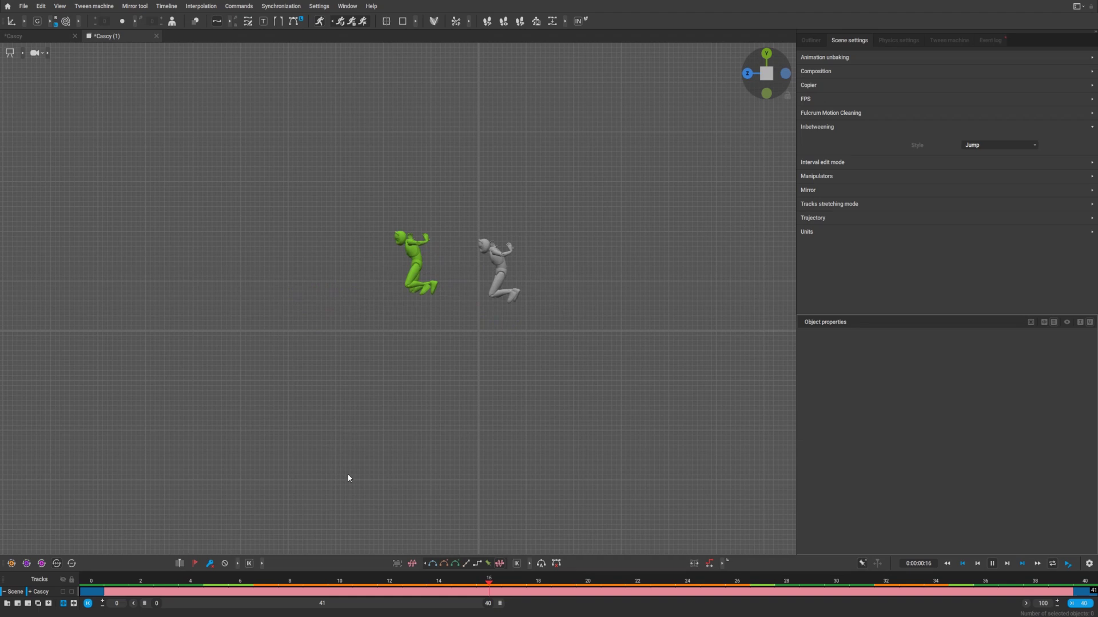
key(space)
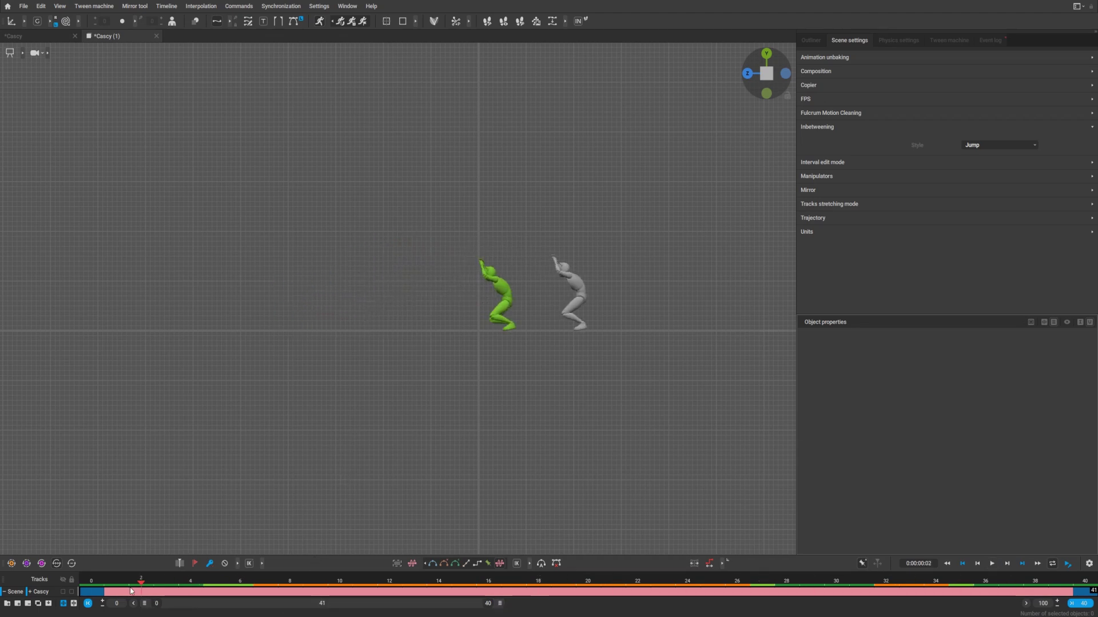
drag(131, 592, 538, 580)
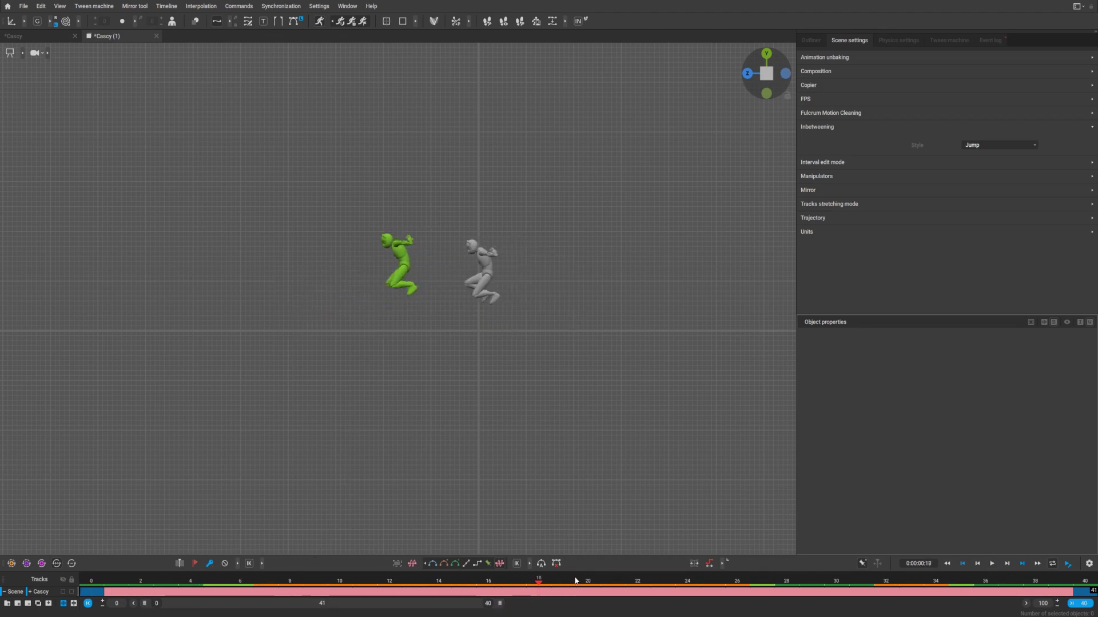
click(92, 593)
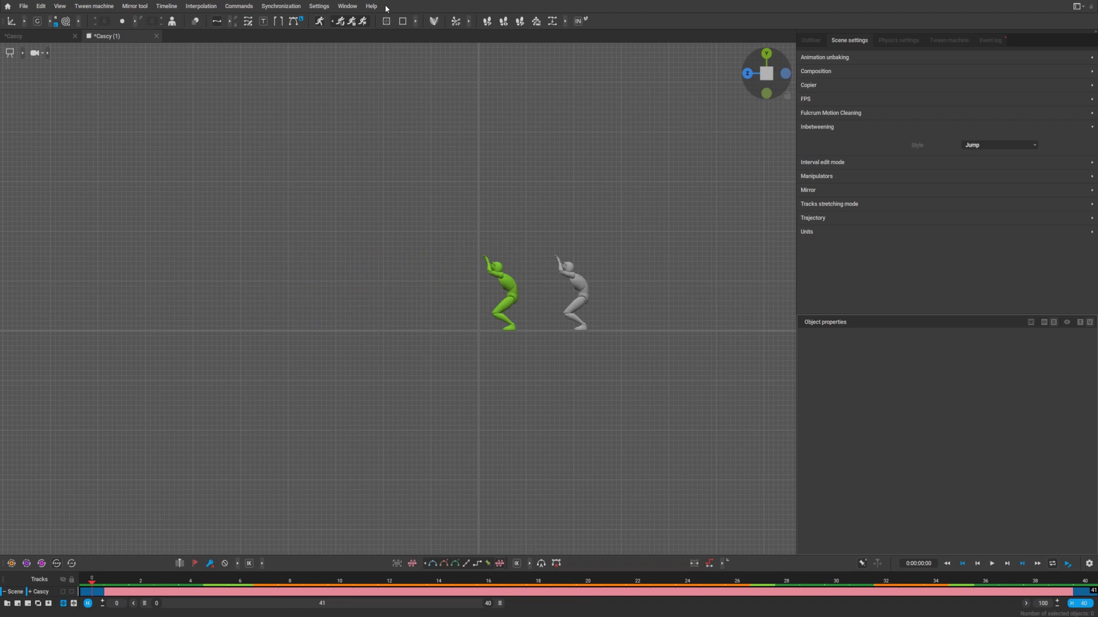
Turn AutoPhysics off and set the inbetweening style to Run
click(319, 21)
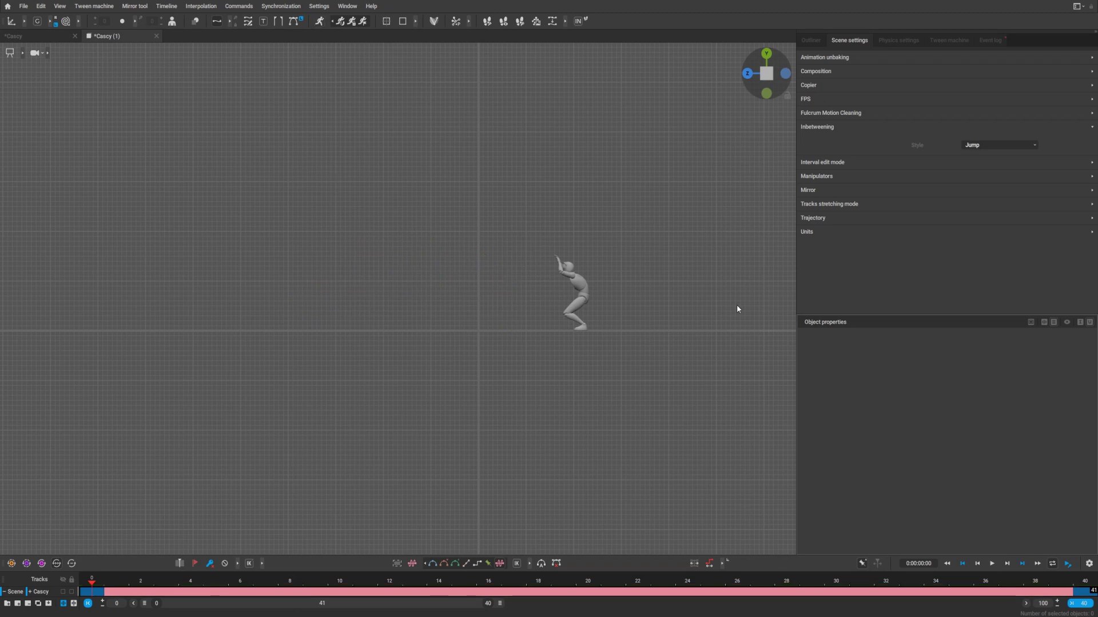
click(974, 145)
click(976, 170)
Regenerate Cascy (1) frames 0–40 in Run style and play the forward run
drag(103, 594, 1080, 592)
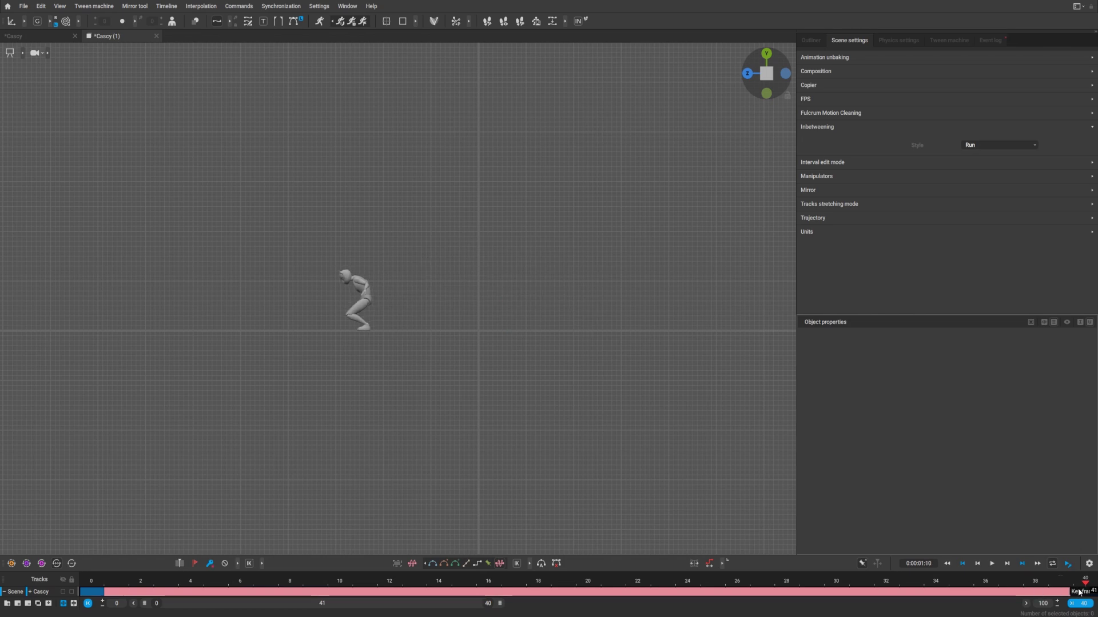
click(577, 22)
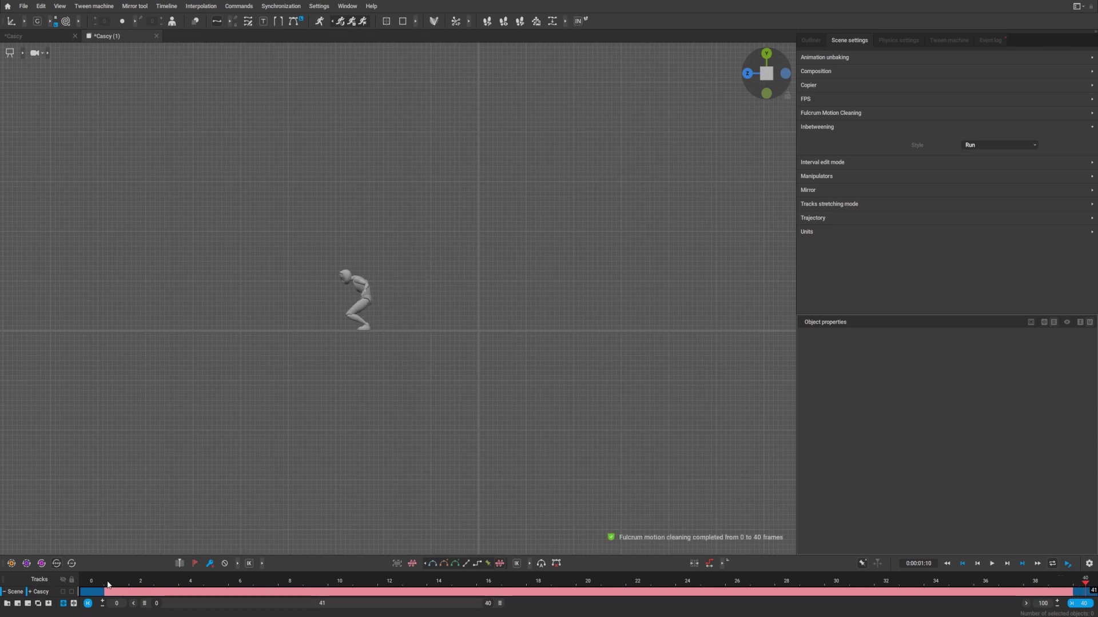
key(space)
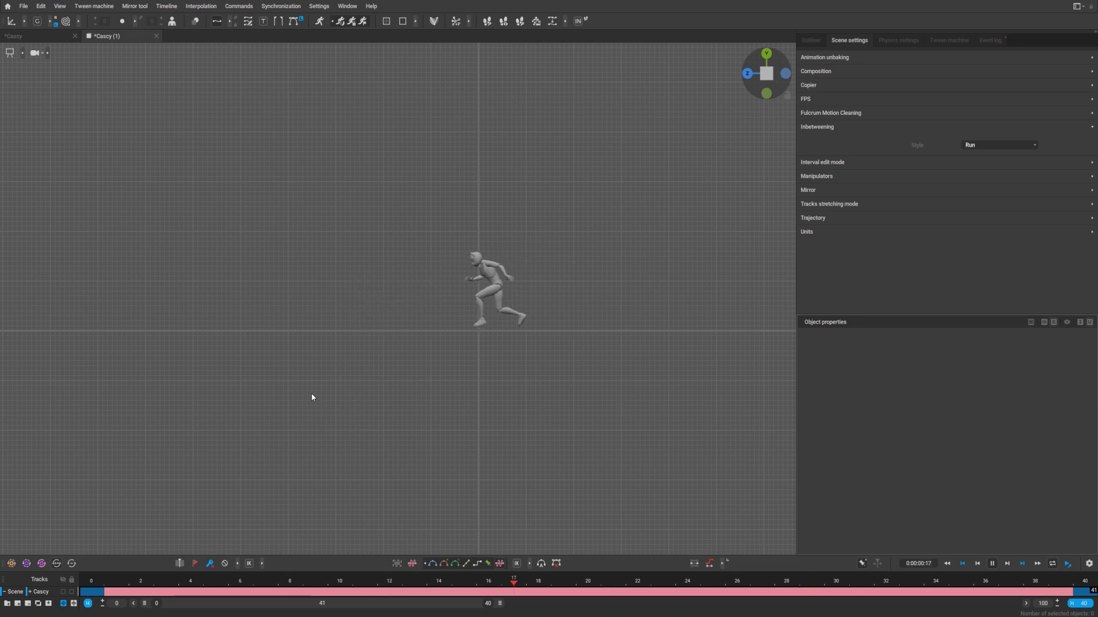
Stop playback, go to frame 40, and set the inbetweening style to Jump
key(space)
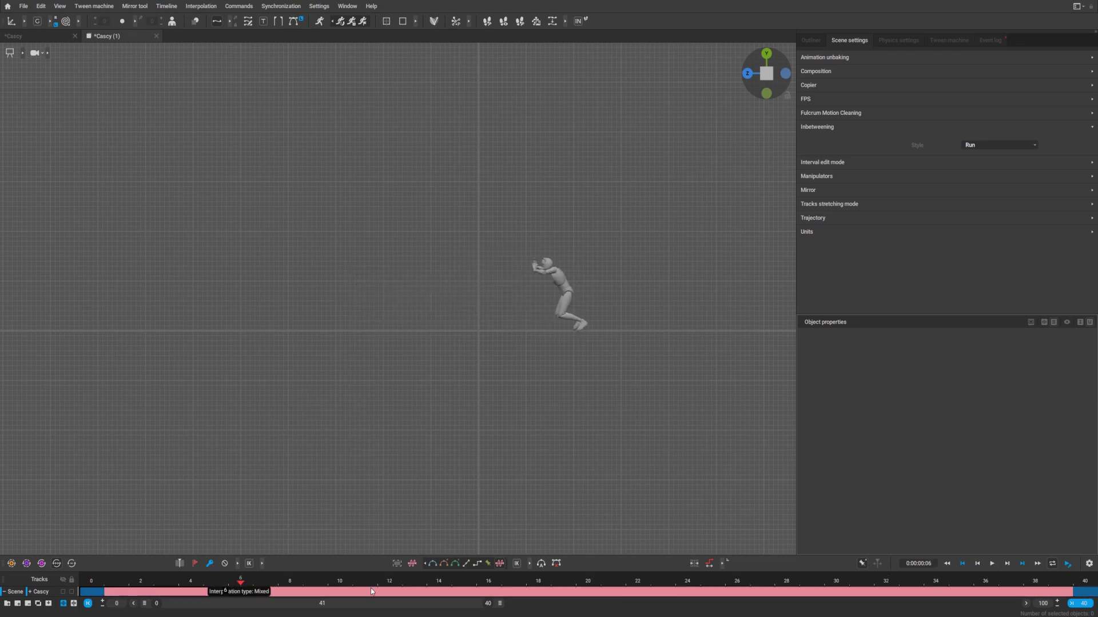
drag(371, 591, 1086, 591)
click(1003, 143)
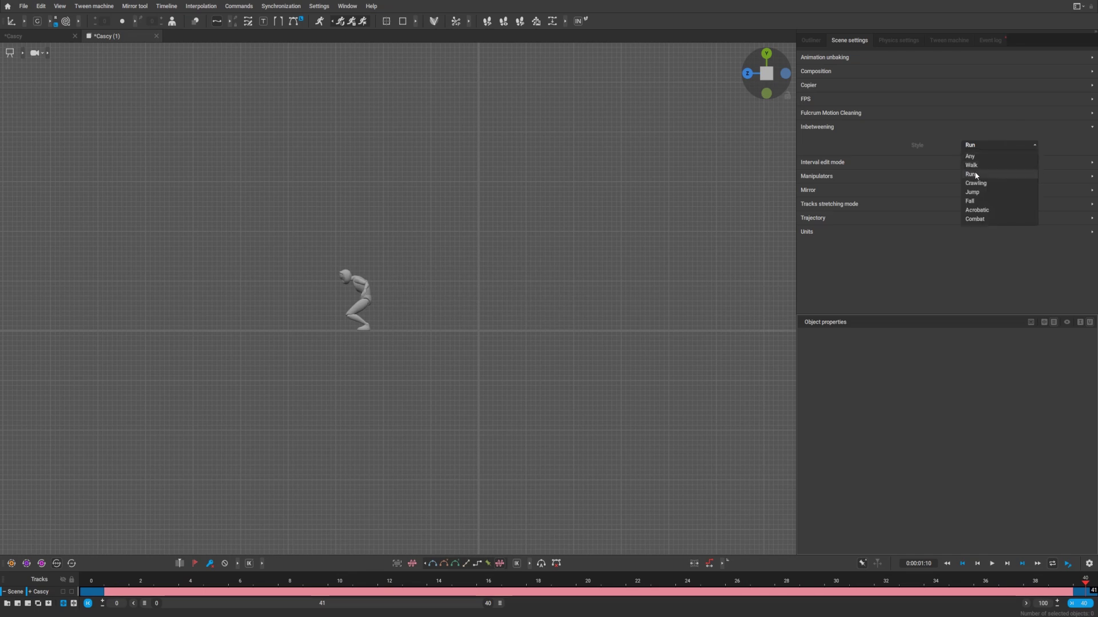
click(972, 193)
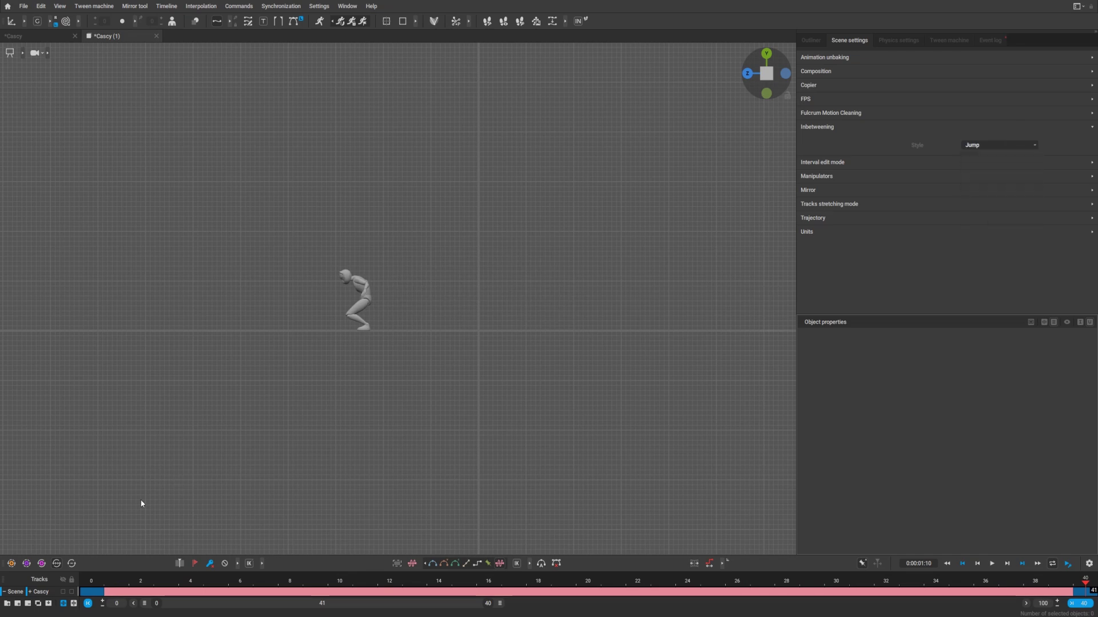
Regenerate the motion with Fulcrum cleaning and play the jump from frame 0
click(588, 18)
click(92, 584)
key(space)
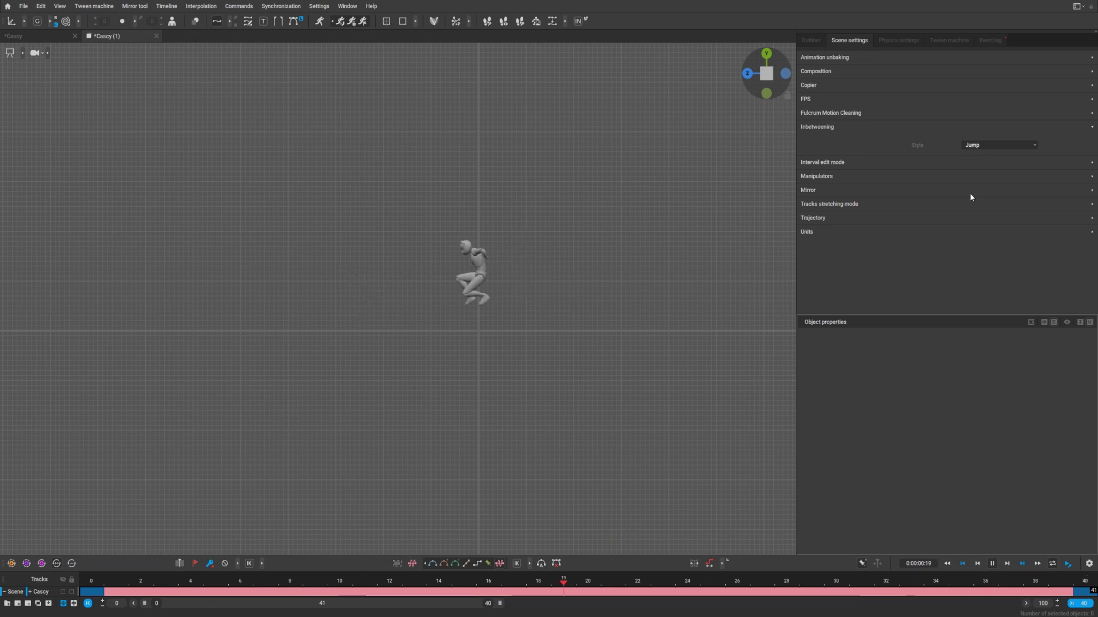
key(space)
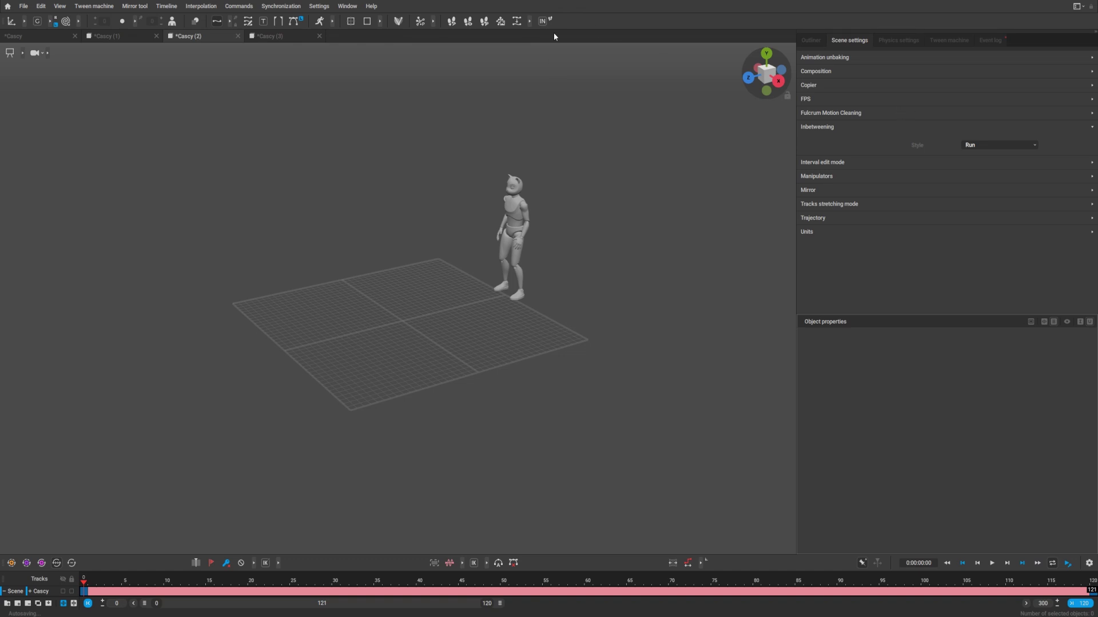
Run Fulcrum cleaning over Cascy (2) frames 0–120, play it, and check the frame-120 pose
click(541, 21)
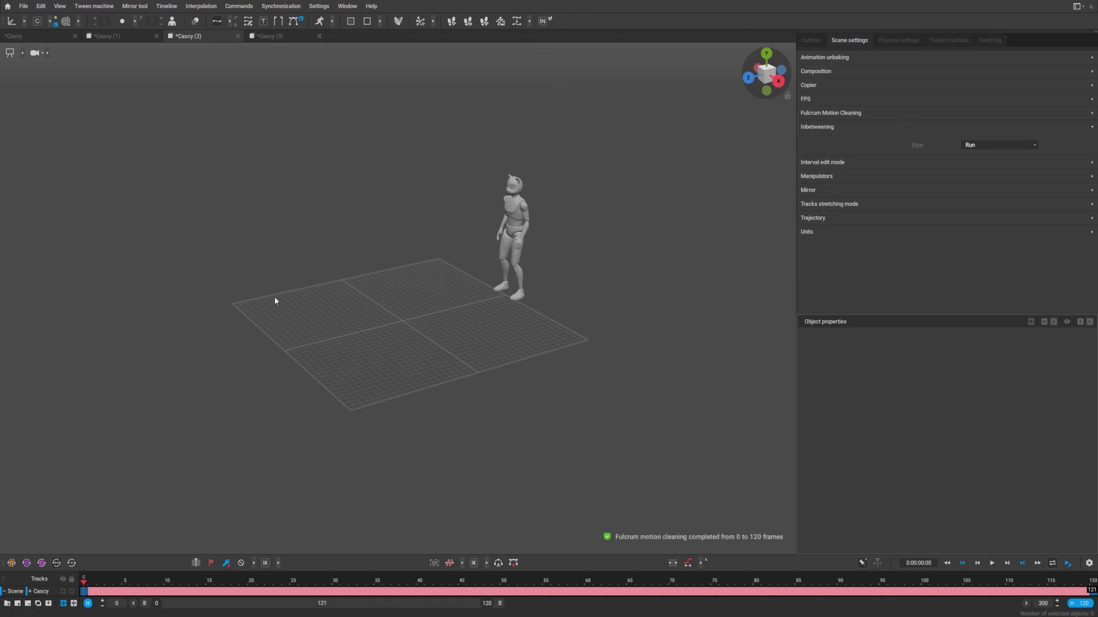
key(space)
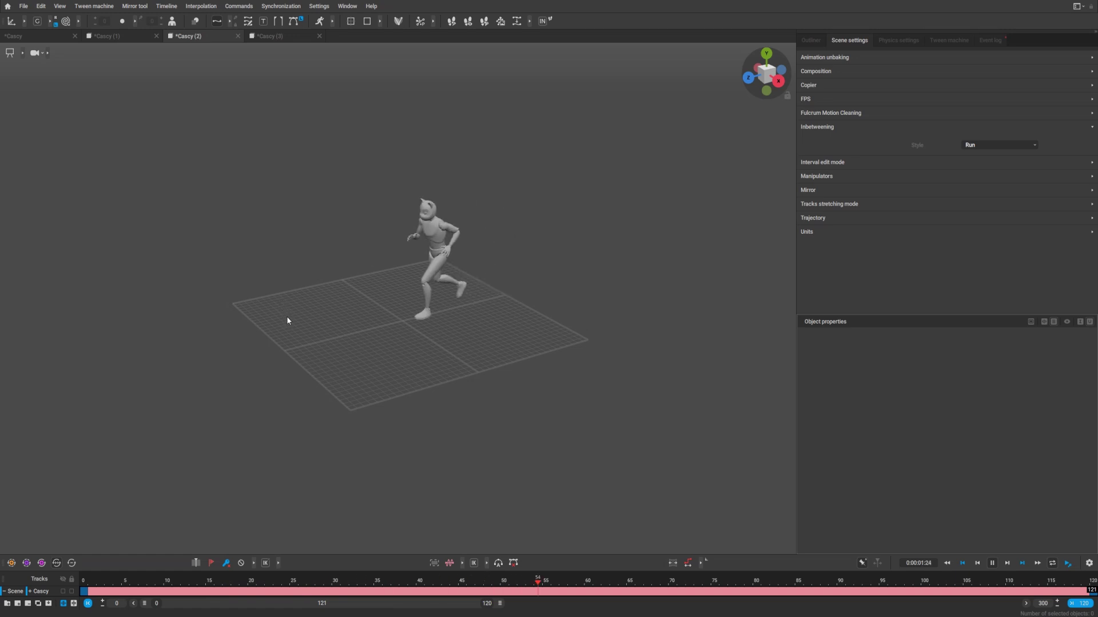
key(space)
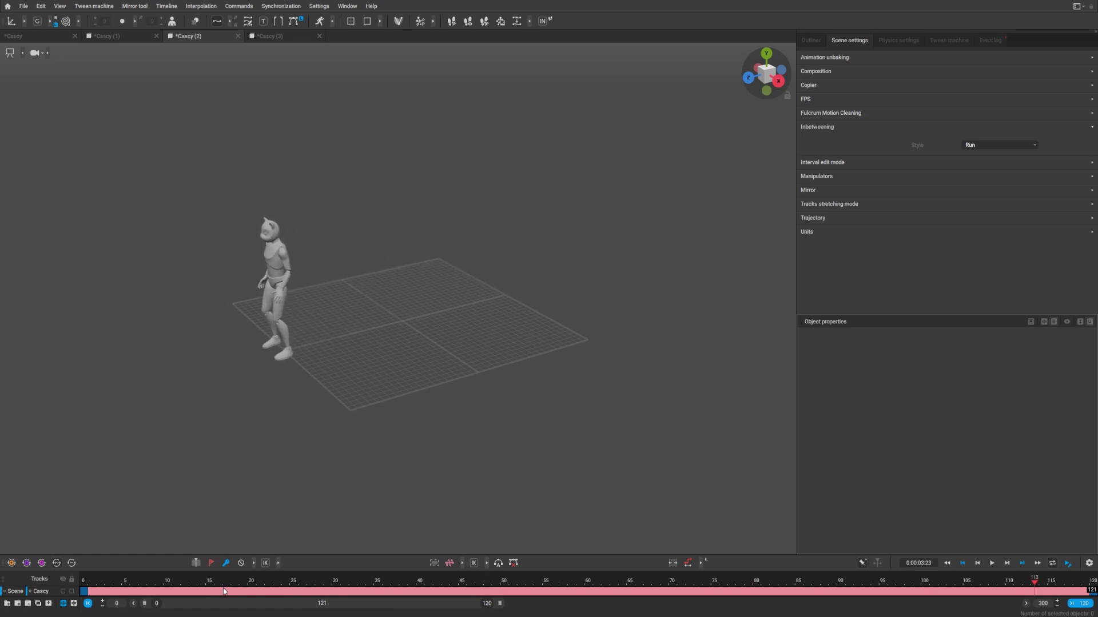
click(85, 582)
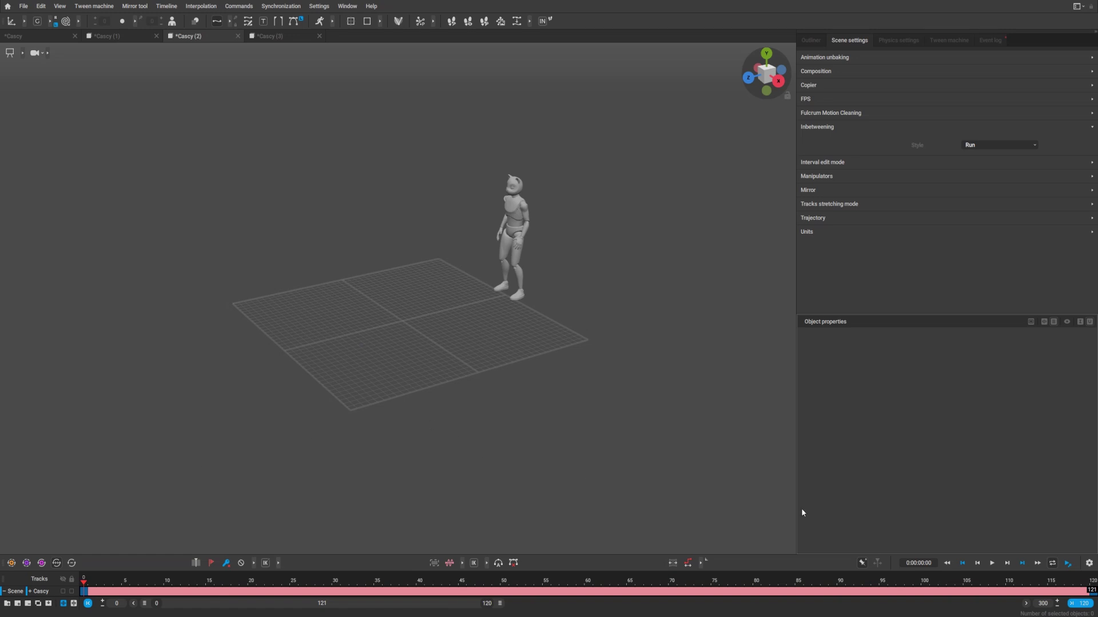
drag(1058, 584, 1093, 582)
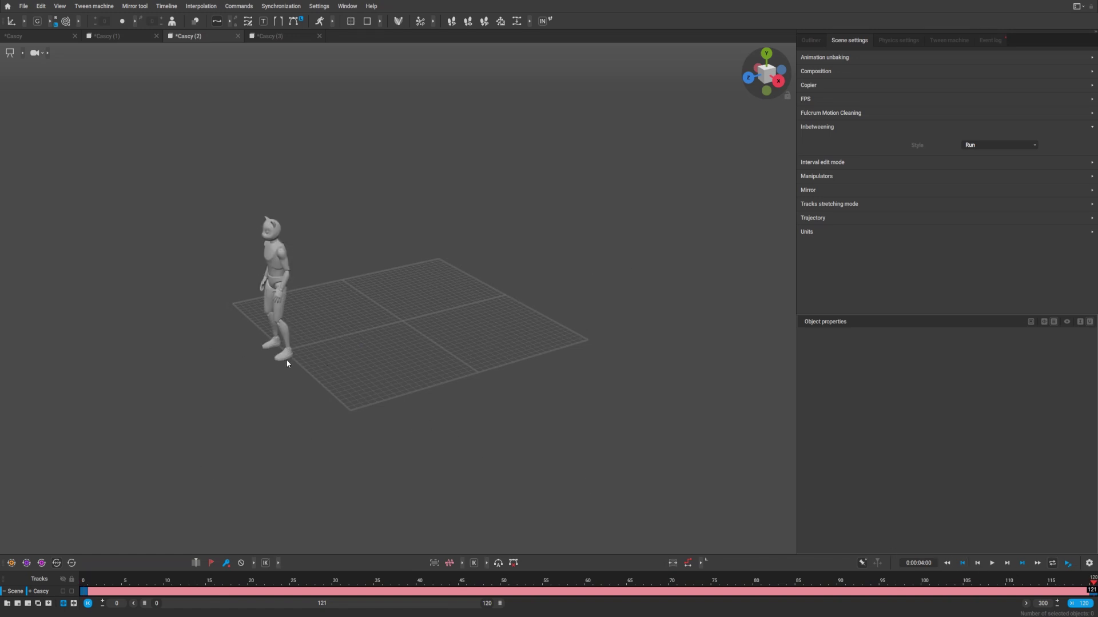
Switch the Cascy (2) inbetweening style from Run to Walk, play the walk, and rewind to frame 0
click(134, 603)
click(972, 147)
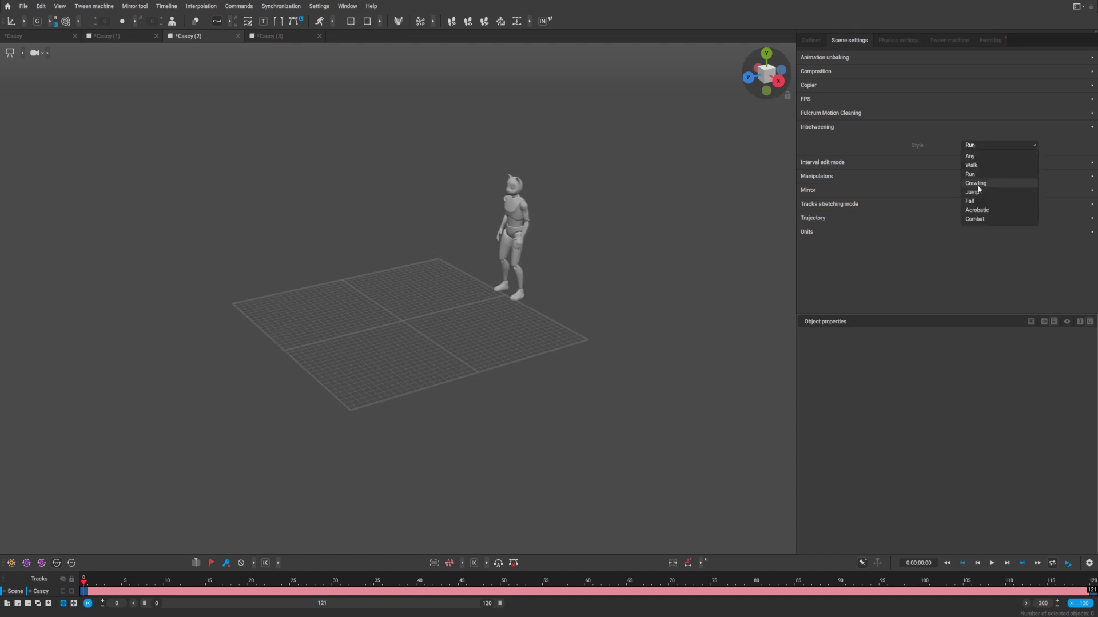
click(977, 165)
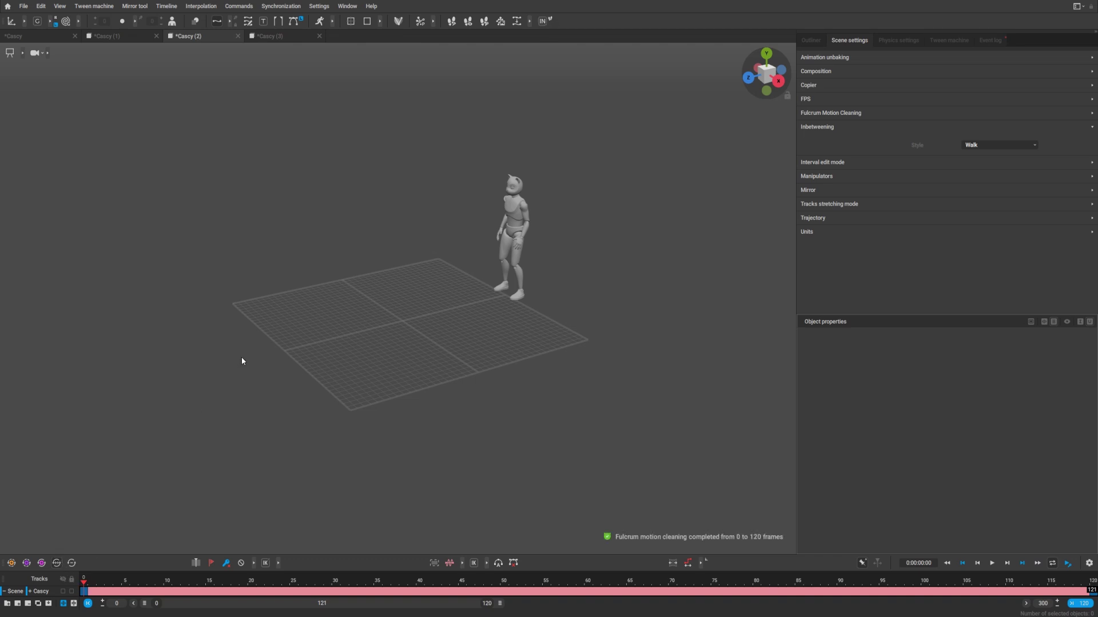
key(space)
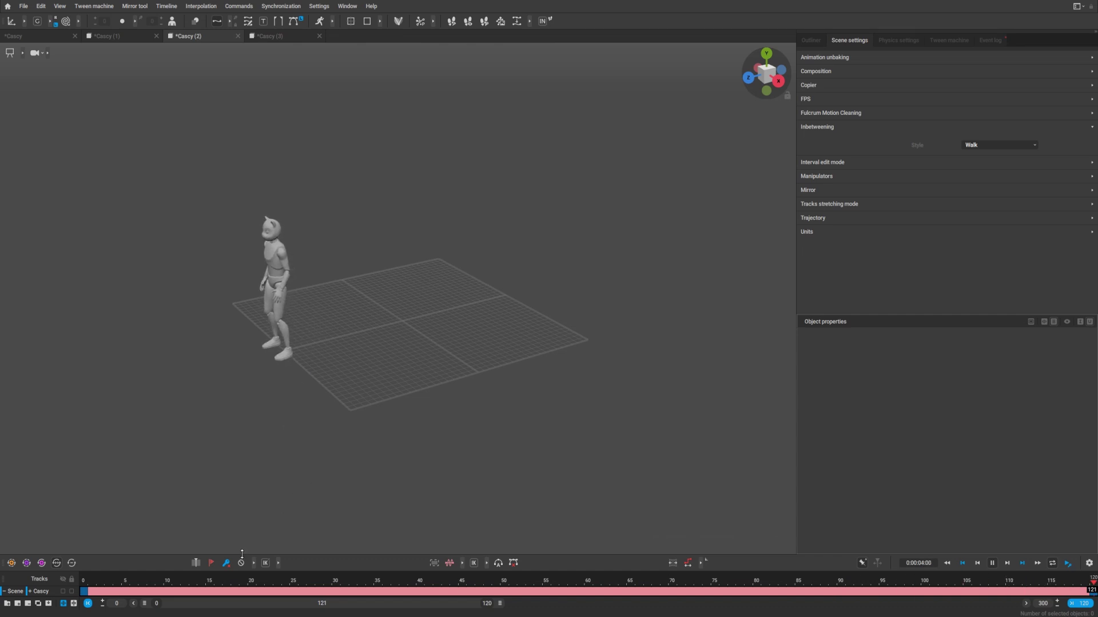
drag(167, 580, 48, 591)
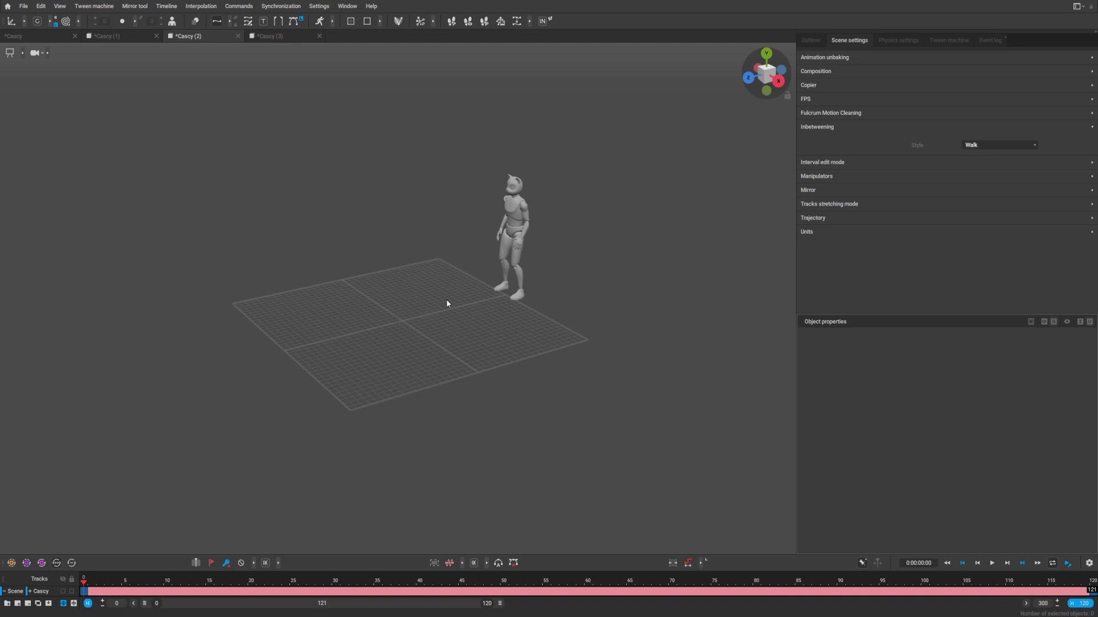
Keep the Walk style and switch to the zoomed-in Cascy (3) Combat scene
click(993, 146)
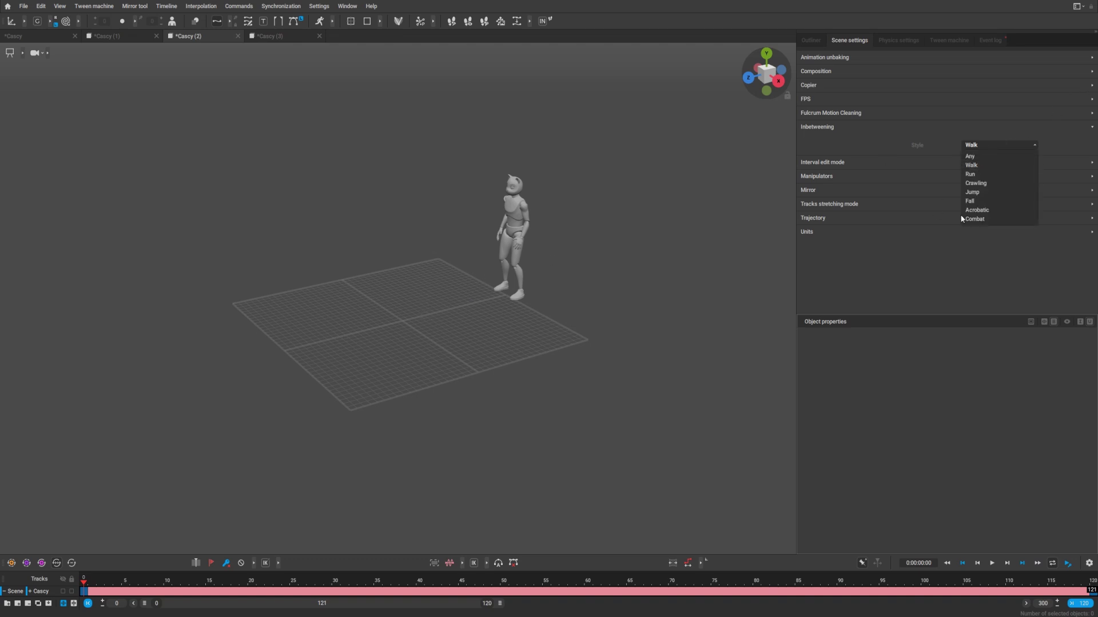
click(900, 271)
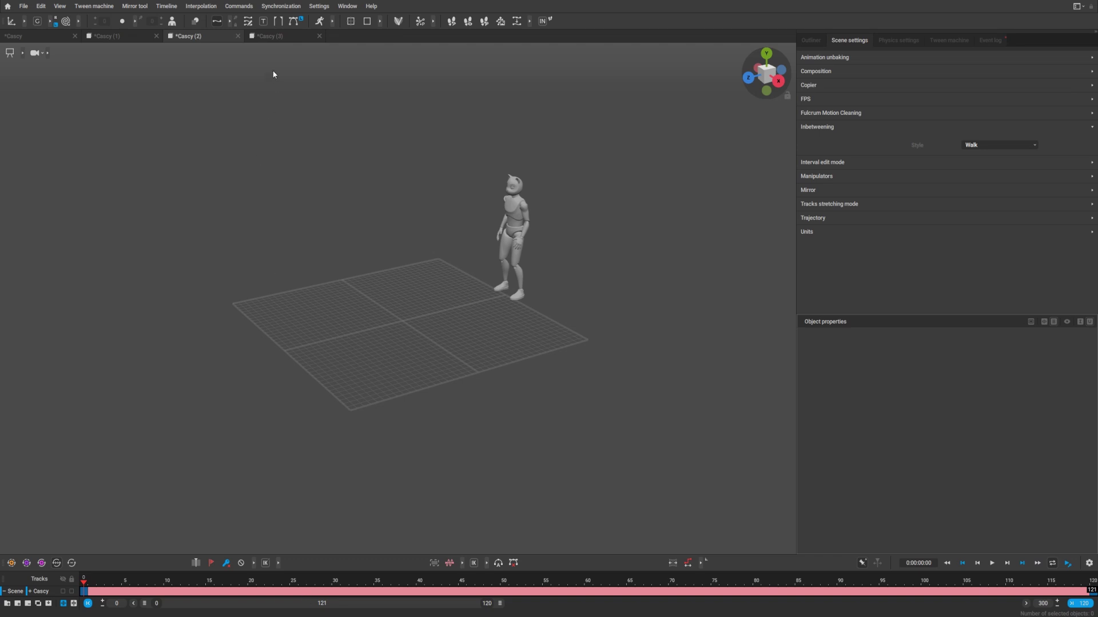
click(269, 37)
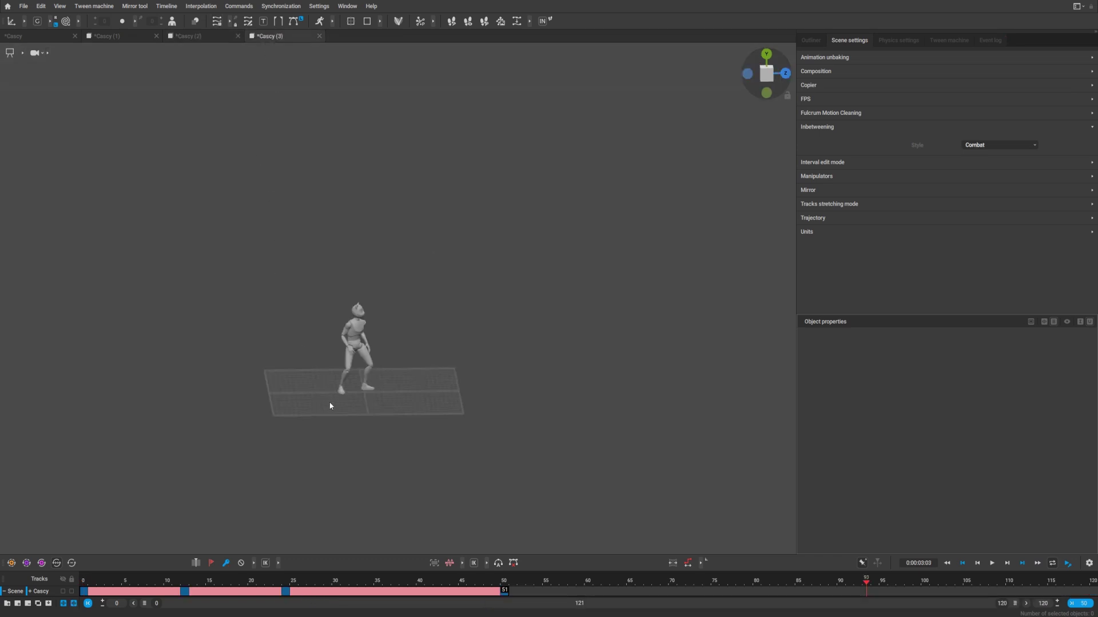
scroll(330, 406, up, 5)
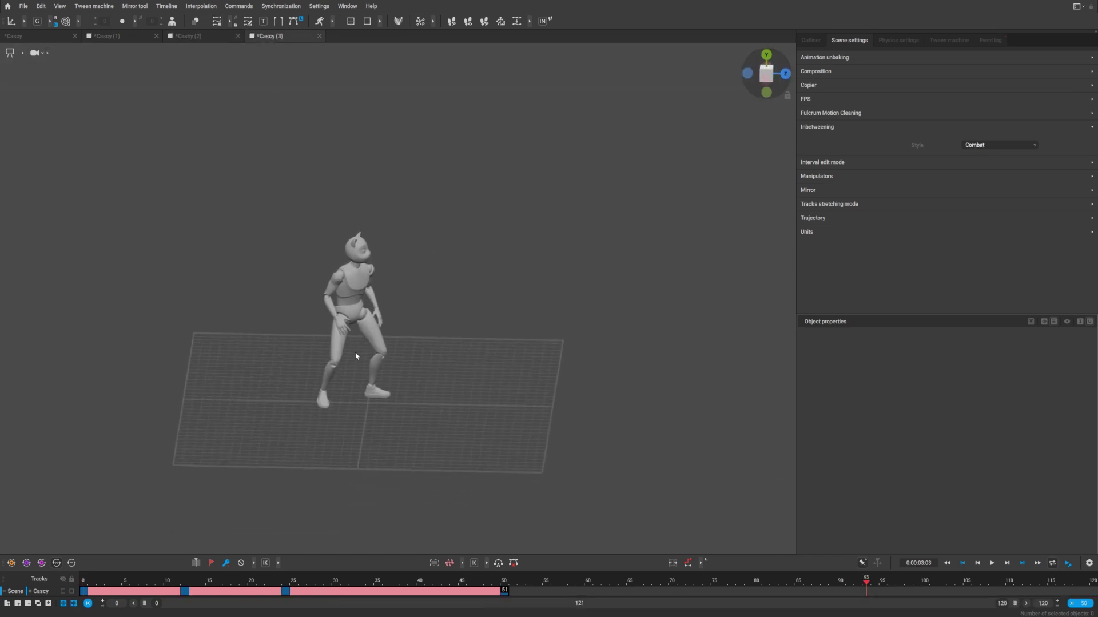
scroll(356, 356, up, 2)
At frame 28, change the keyframe intervals to a different interpolation type
drag(160, 574, 74, 584)
click(336, 581)
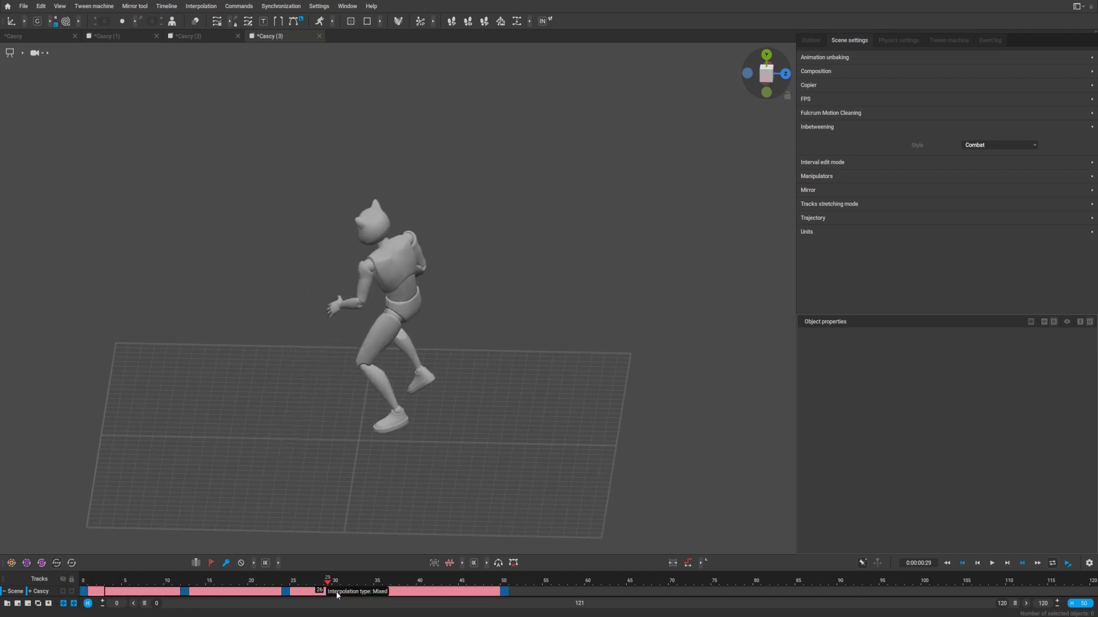
click(460, 563)
click(466, 563)
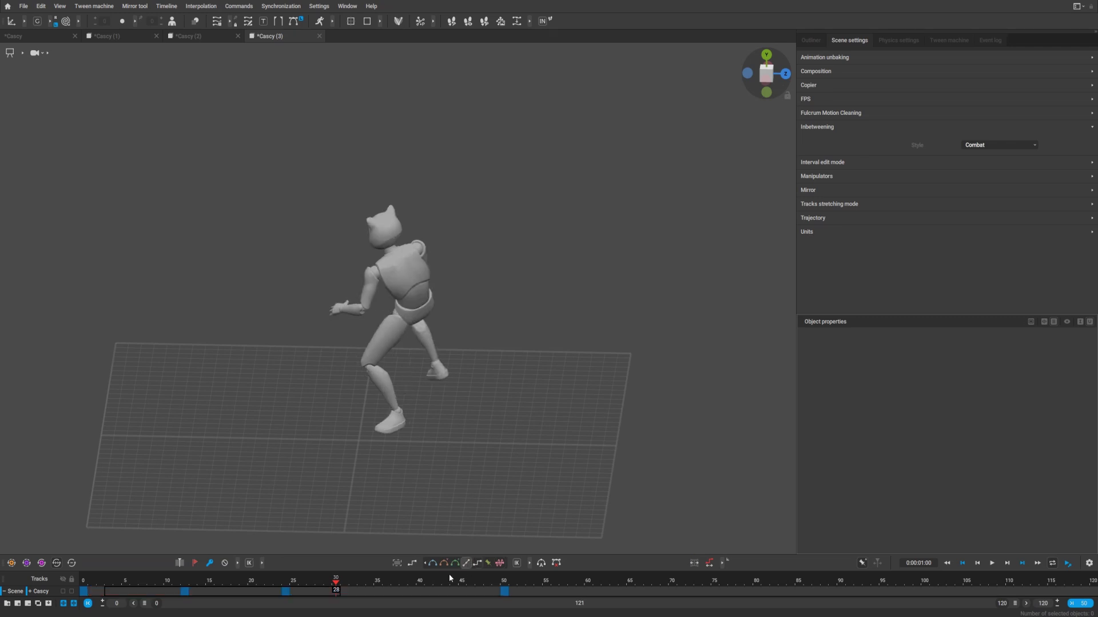
Review the combat poses from frame 0 through the frame-12 kick to frame 50
click(84, 591)
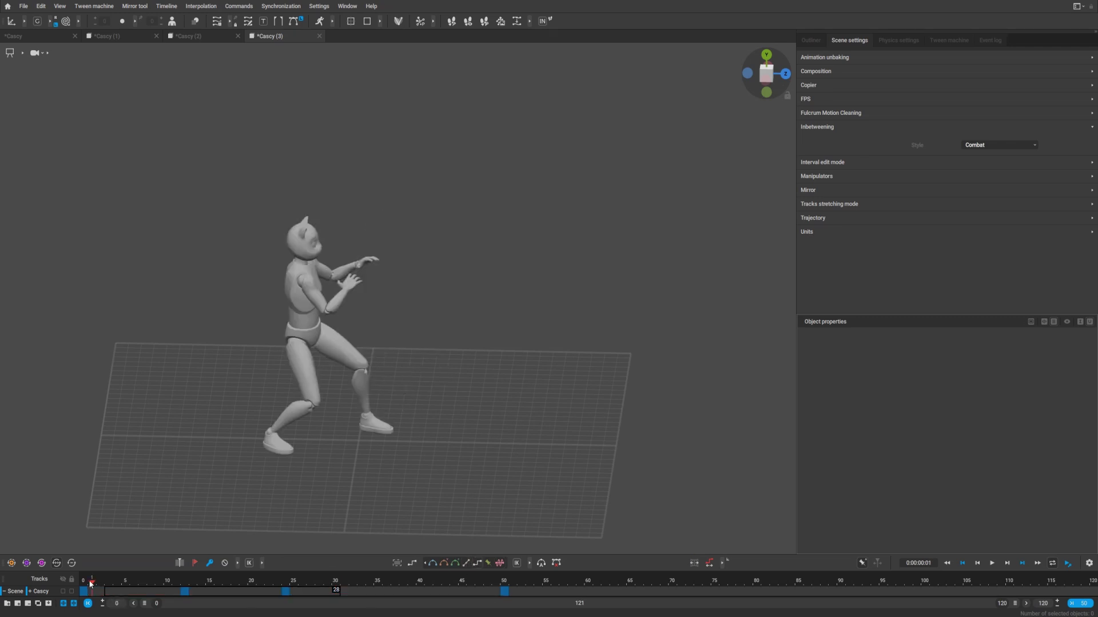
click(185, 591)
drag(272, 584, 72, 577)
drag(92, 589, 504, 592)
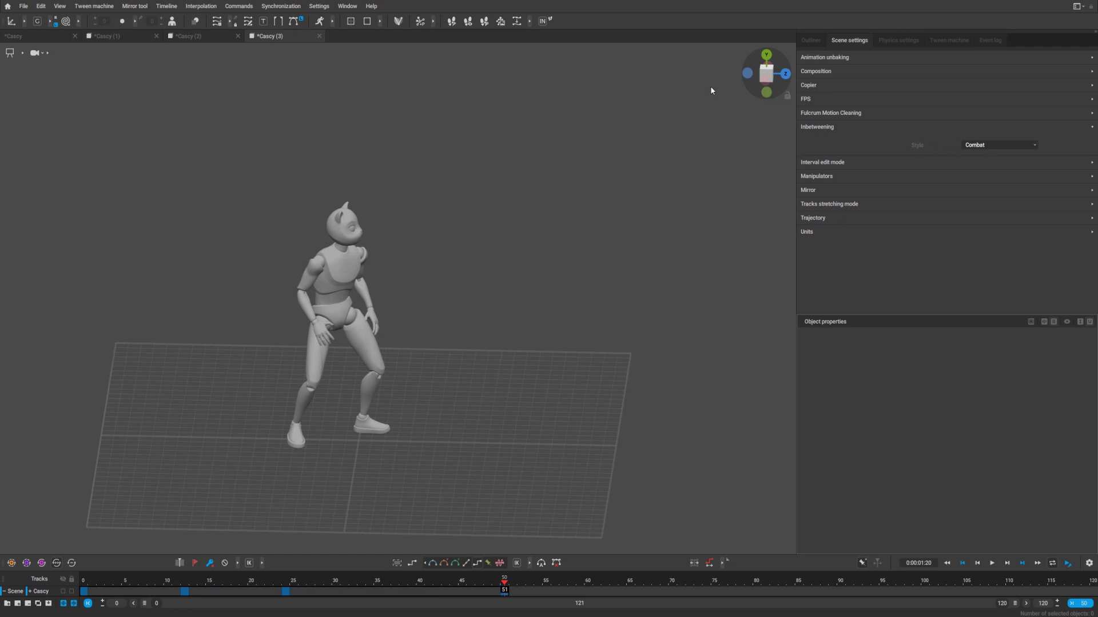
Run Fulcrum over frames 0–50, shrink the timeline range end from 120 to 50, and replay the kick
click(548, 21)
key(space)
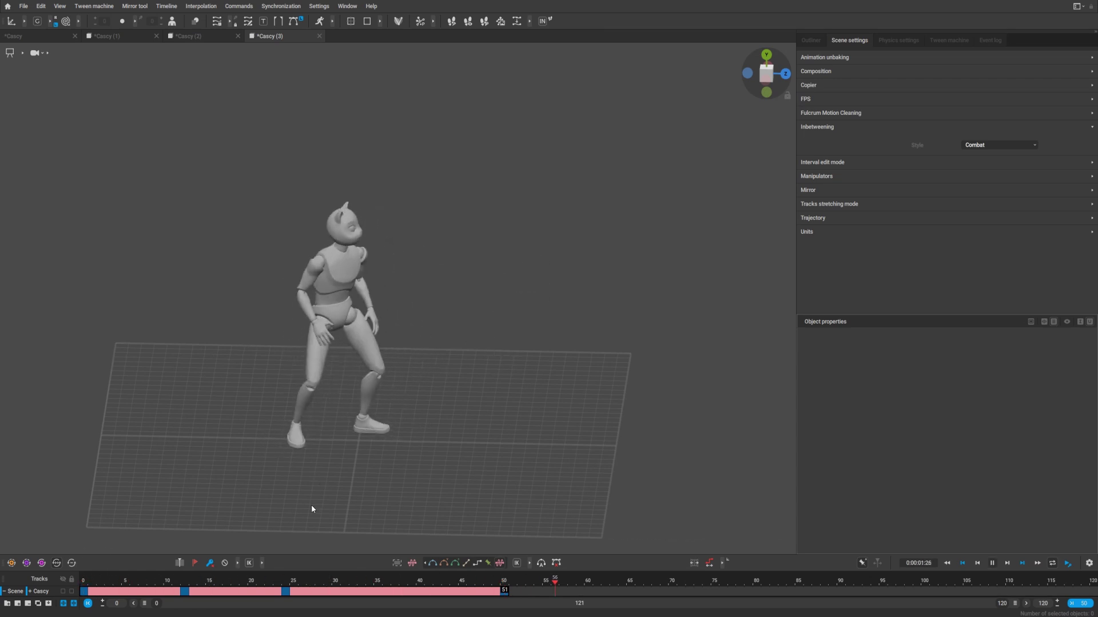
key(space)
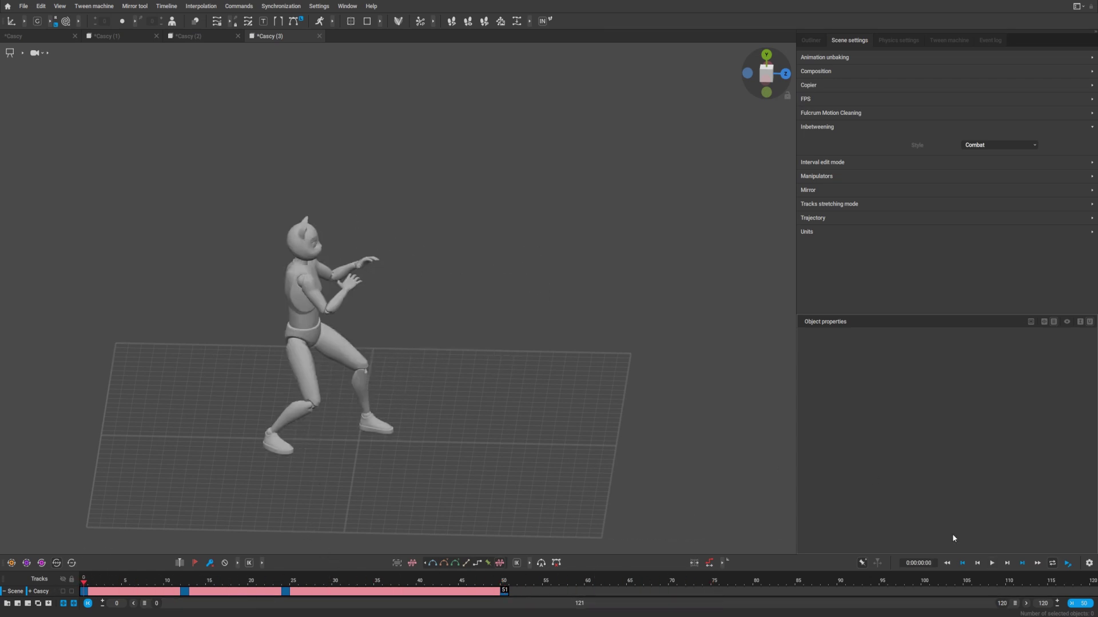
drag(1001, 606, 503, 604)
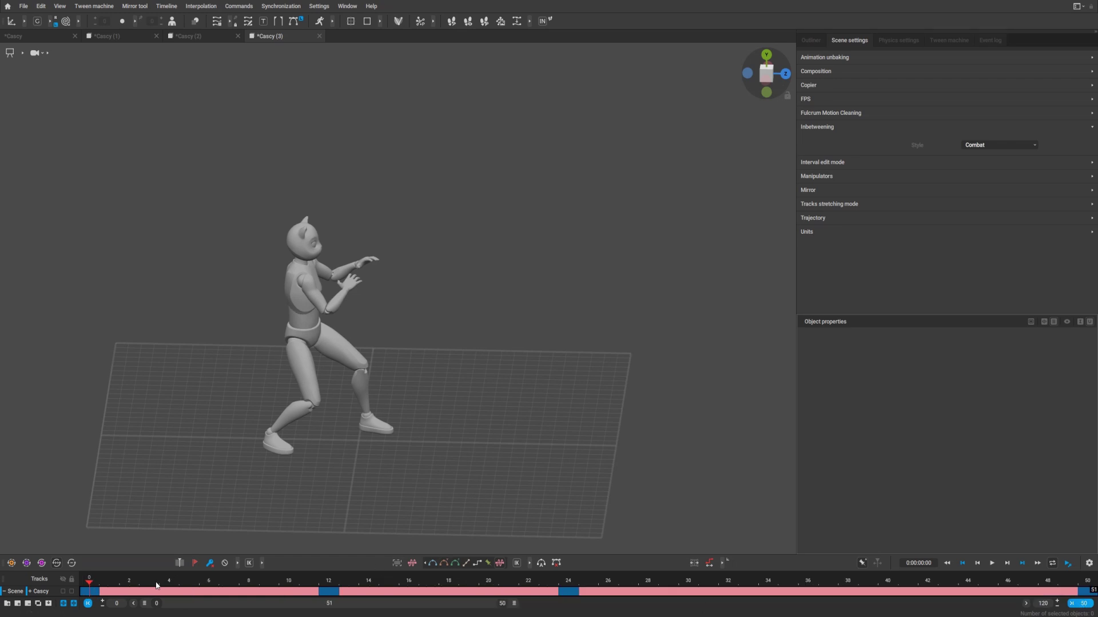
key(space)
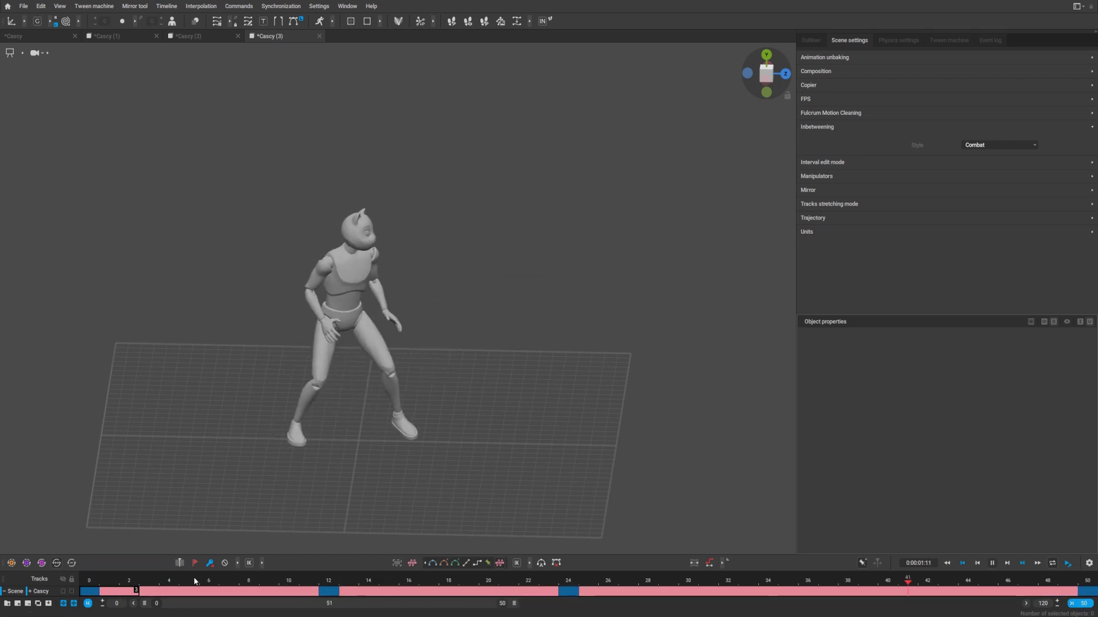